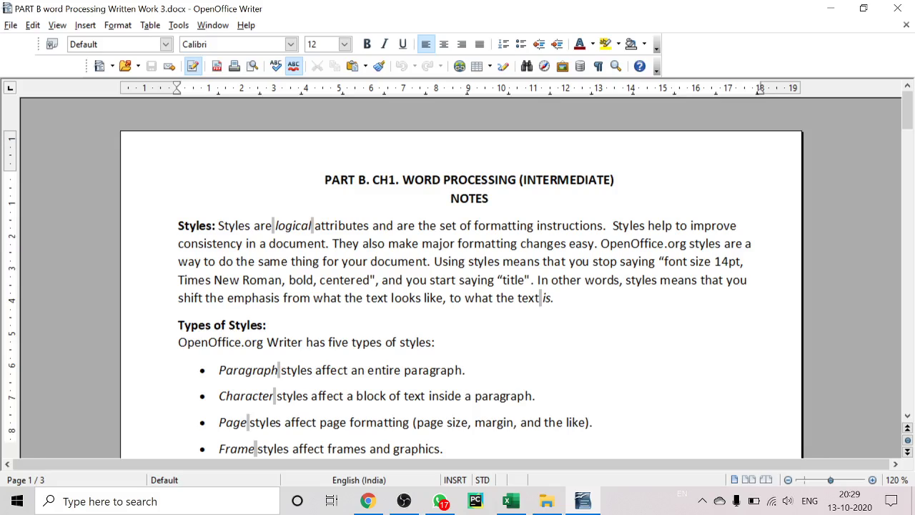
# - Glance at the Format menu, dismiss it, and select the start of the PART B. CH1. title
pyautogui.click(123, 27)
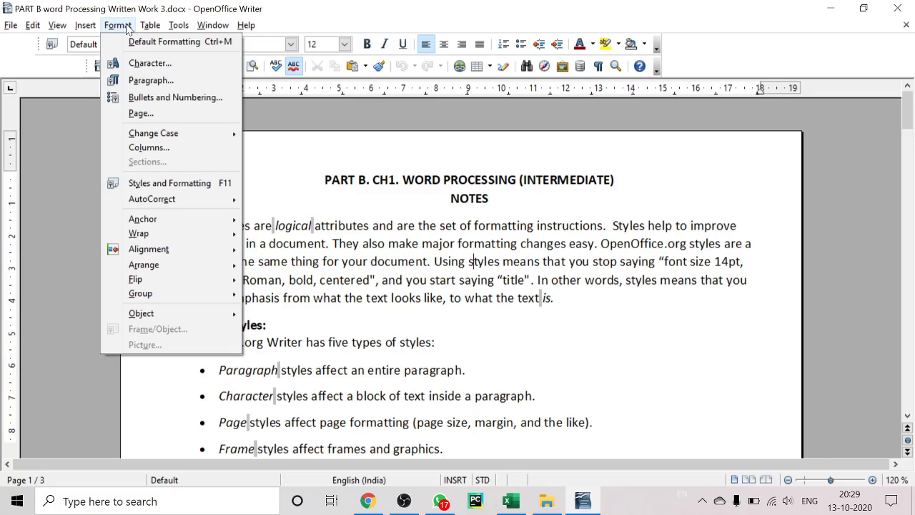
pyautogui.click(400, 235)
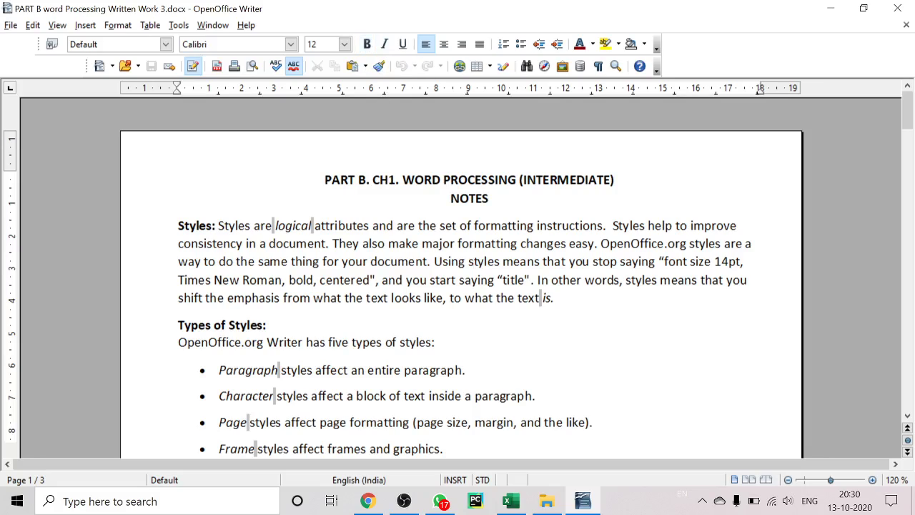
pyautogui.moveTo(324, 179); pyautogui.dragTo(402, 179)
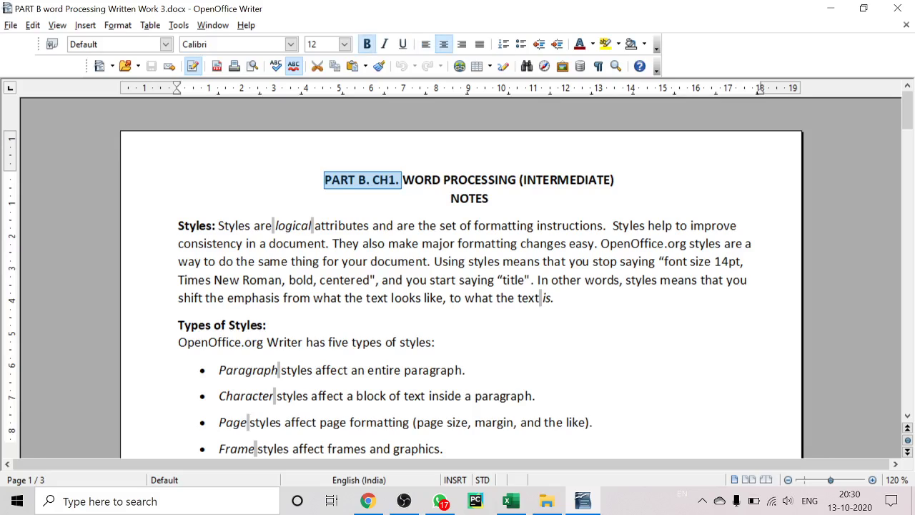
# - Remove and restore the space before 'logical', then select the whole Styles: paragraph
pyautogui.click(275, 225)
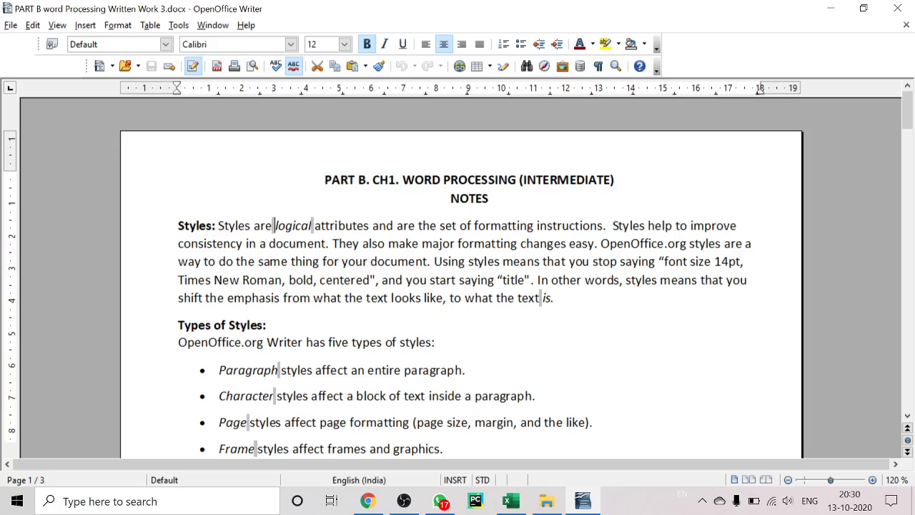
pyautogui.press('BackSpace')
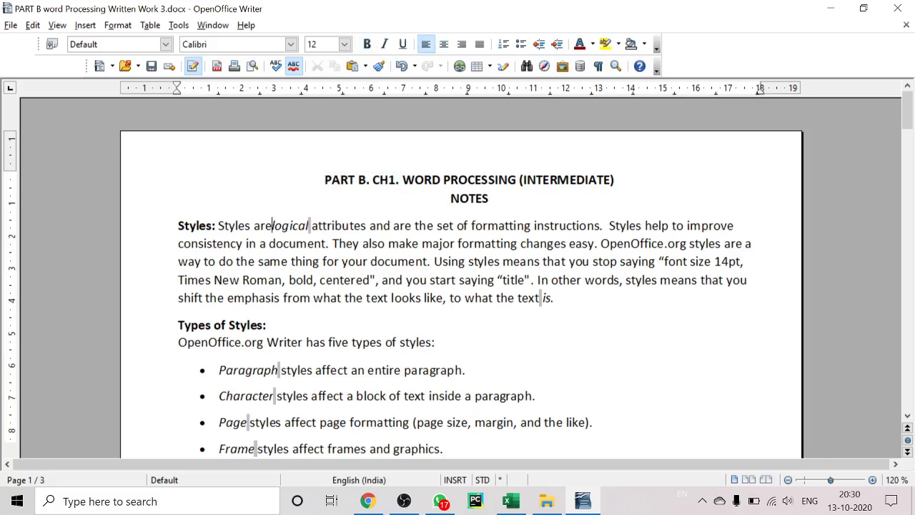
pyautogui.click(311, 225)
pyautogui.click(273, 226)
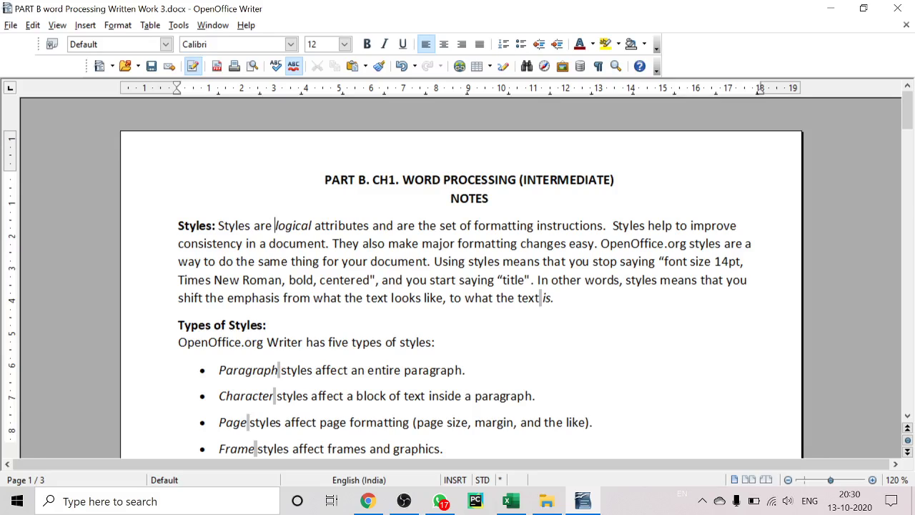
pyautogui.click(178, 225)
pyautogui.hotkey('ctrl', 'shift', 'Down')
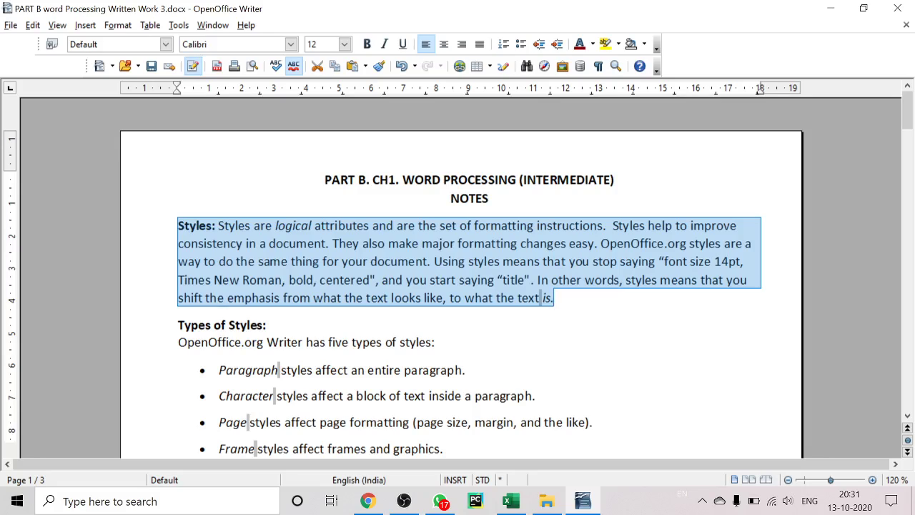
# - In Format > Character, choose Comic Sans MS, settling on Regular after previewing other typefaces
pyautogui.click(117, 26)
pyautogui.click(140, 68)
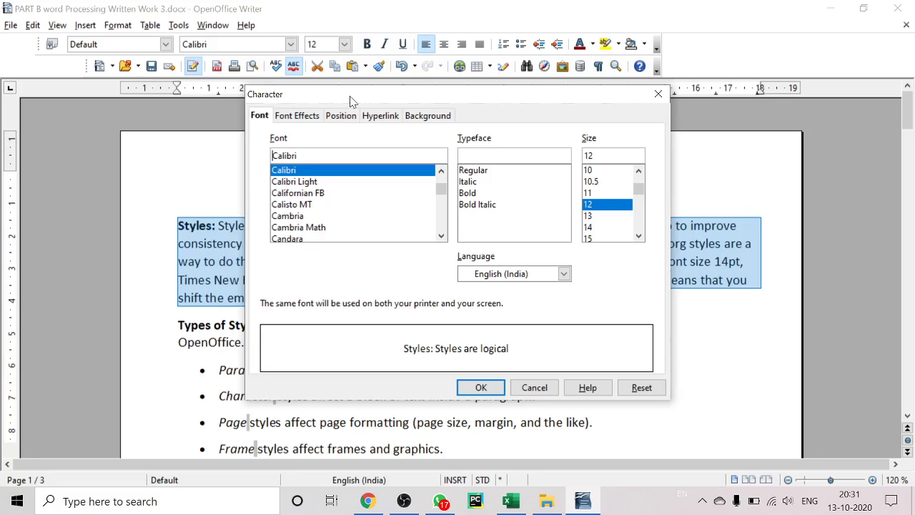
pyautogui.moveTo(350, 100); pyautogui.dragTo(442, 100)
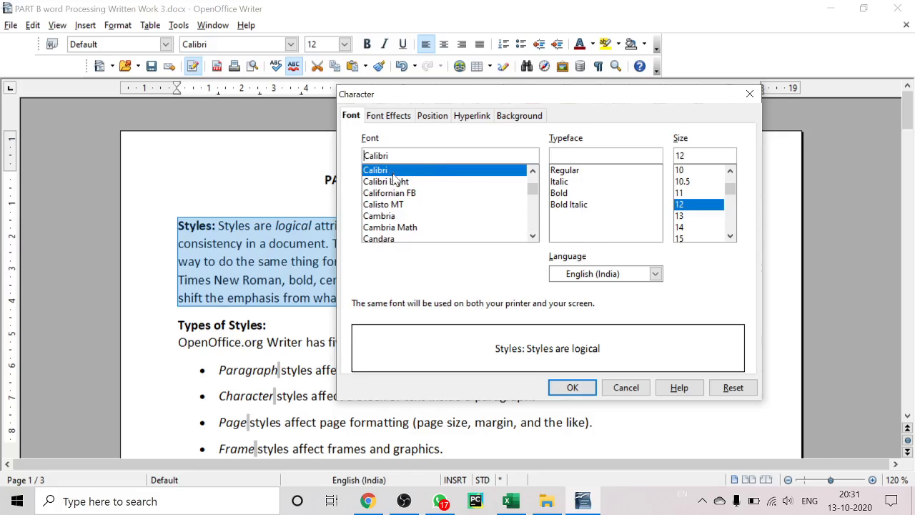
pyautogui.scroll(-1, 398, 188)
pyautogui.scroll(-3, 395, 185)
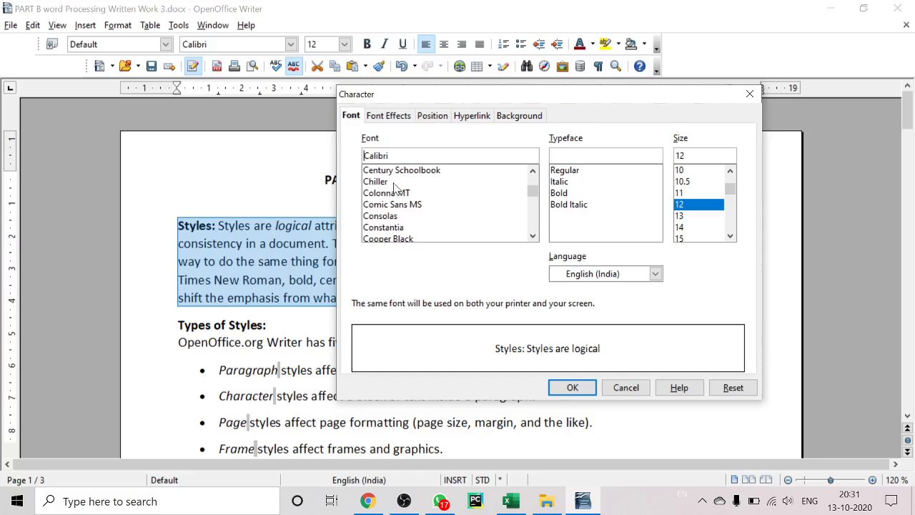
pyautogui.click(395, 205)
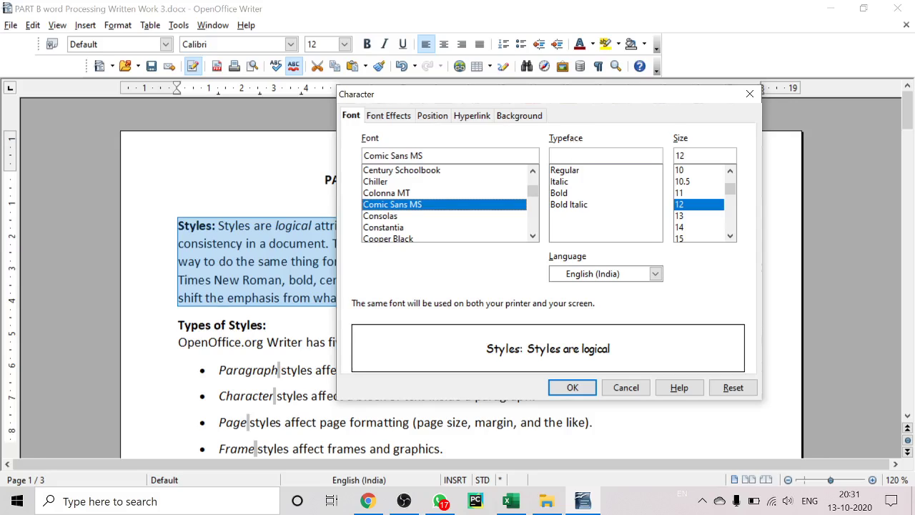
pyautogui.click(565, 172)
pyautogui.click(564, 184)
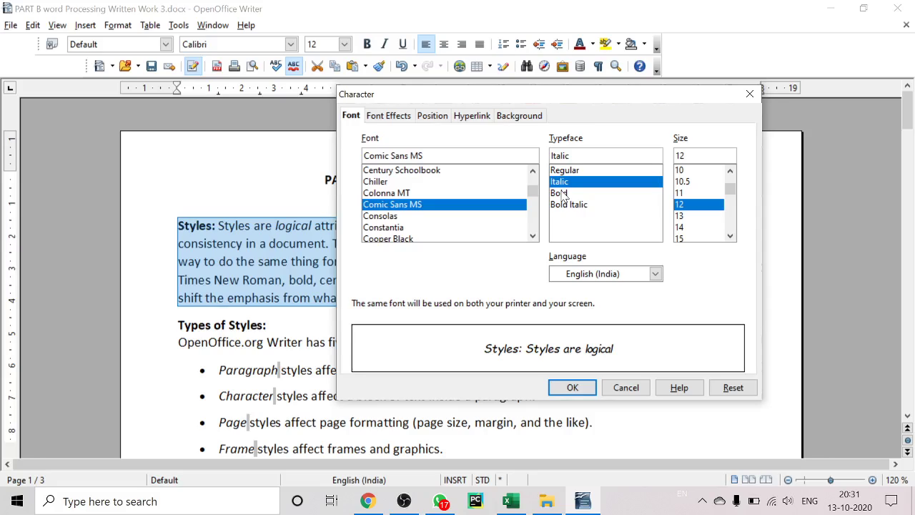
pyautogui.click(563, 193)
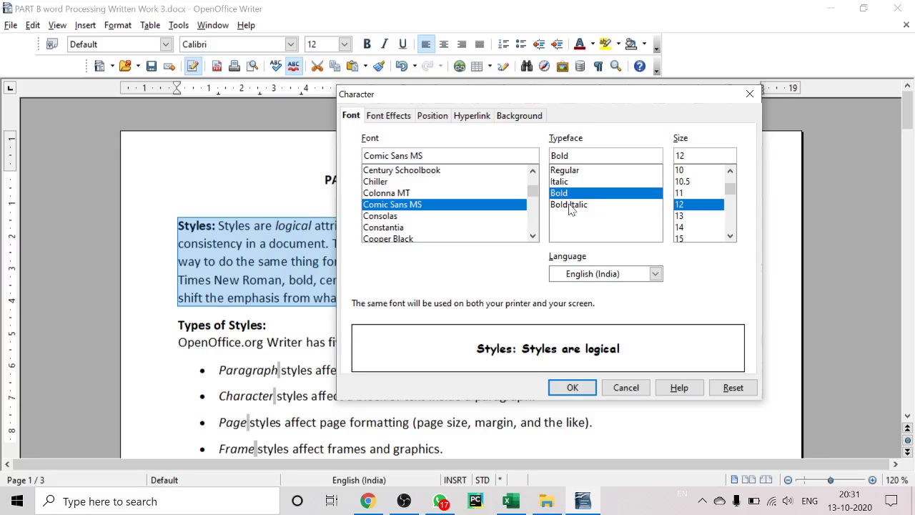
pyautogui.click(570, 206)
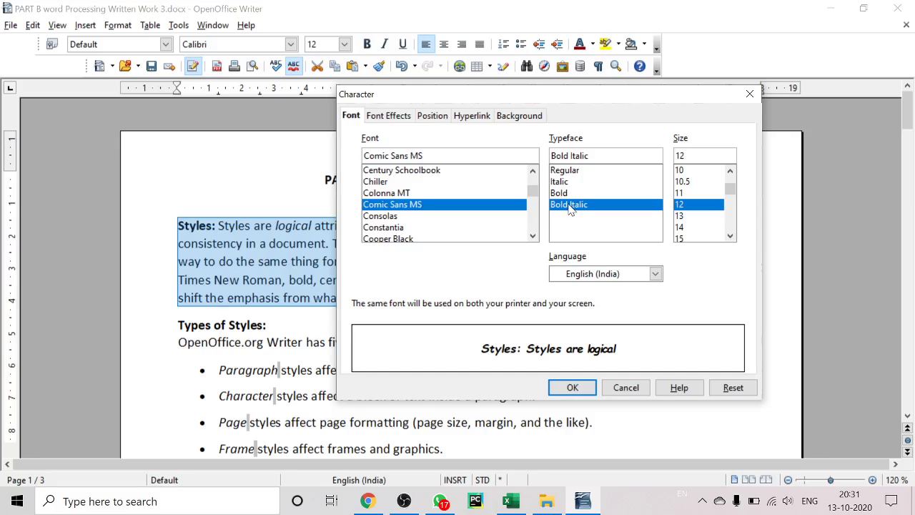
pyautogui.click(565, 173)
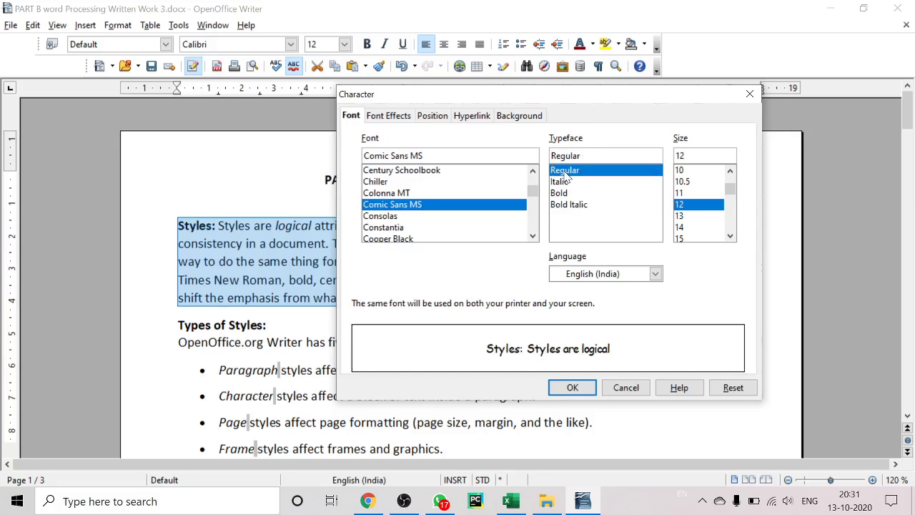
# - Set the font size to 15 and apply the character formatting
pyautogui.click(681, 217)
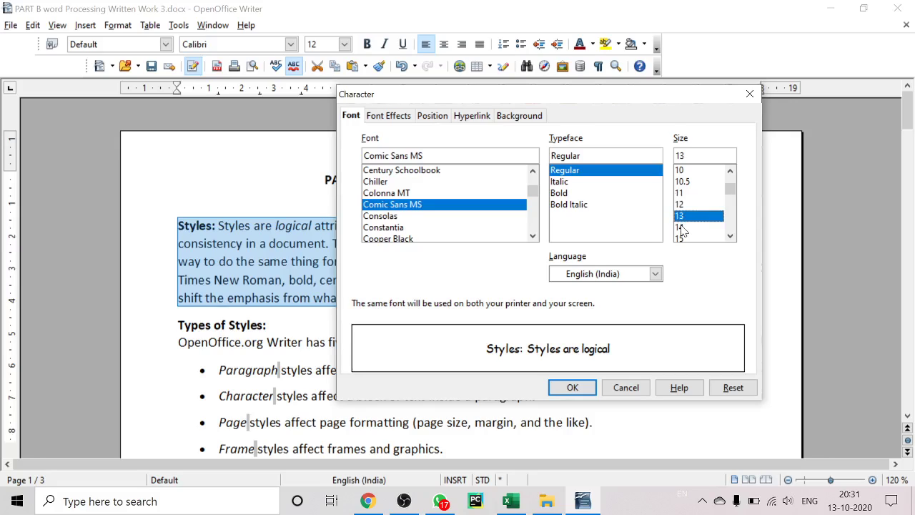
pyautogui.click(681, 227)
pyautogui.scroll(-1, 682, 231)
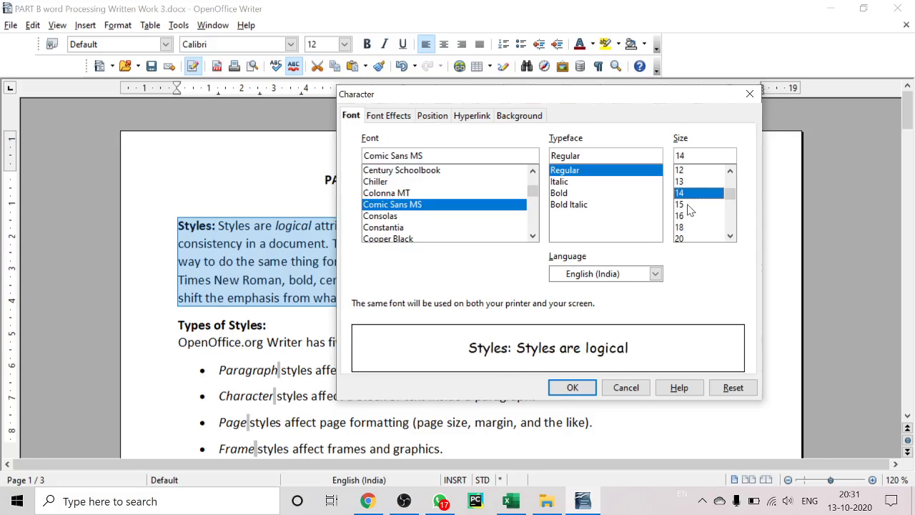
pyautogui.click(685, 205)
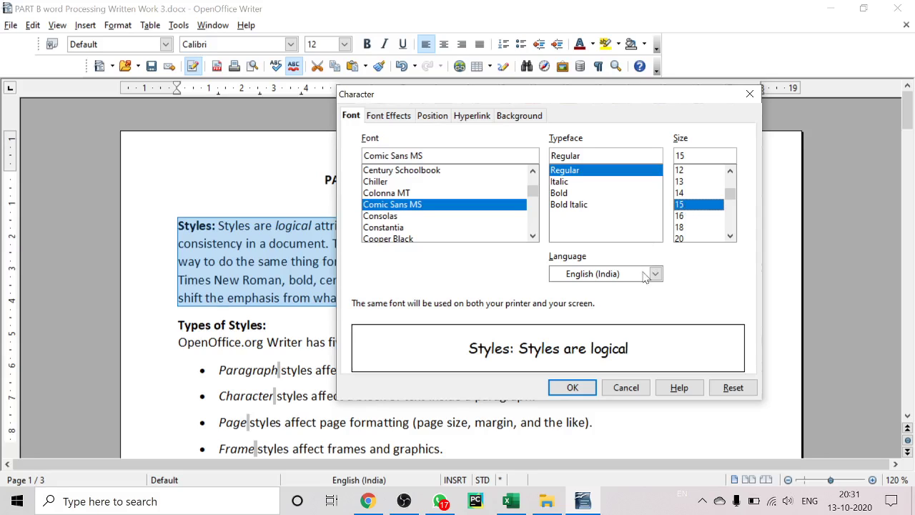
pyautogui.click(574, 387)
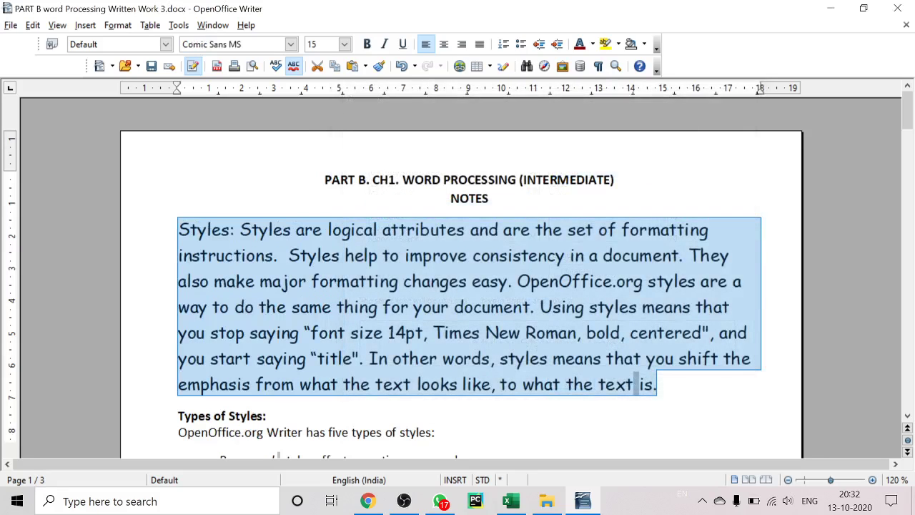
# - Reselect the Styles paragraph and set it to Aparajita, size 18, from the toolbar
pyautogui.click(634, 385)
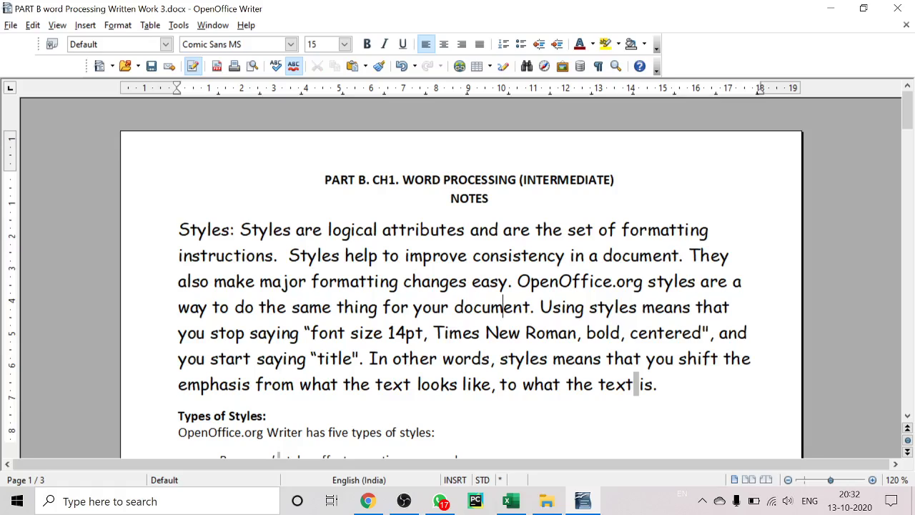
pyautogui.hotkey('ctrl', 'Up')
pyautogui.hotkey('ctrl', 'shift', 'Down')
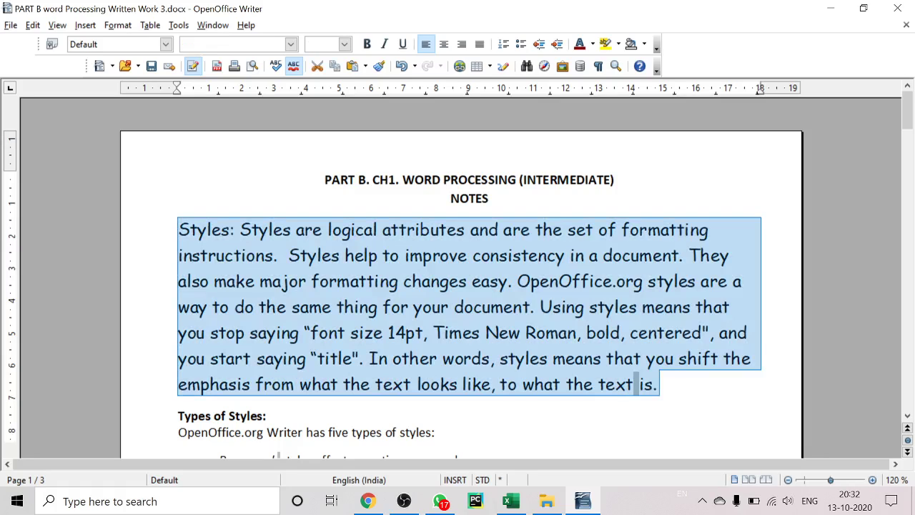
pyautogui.click(291, 44)
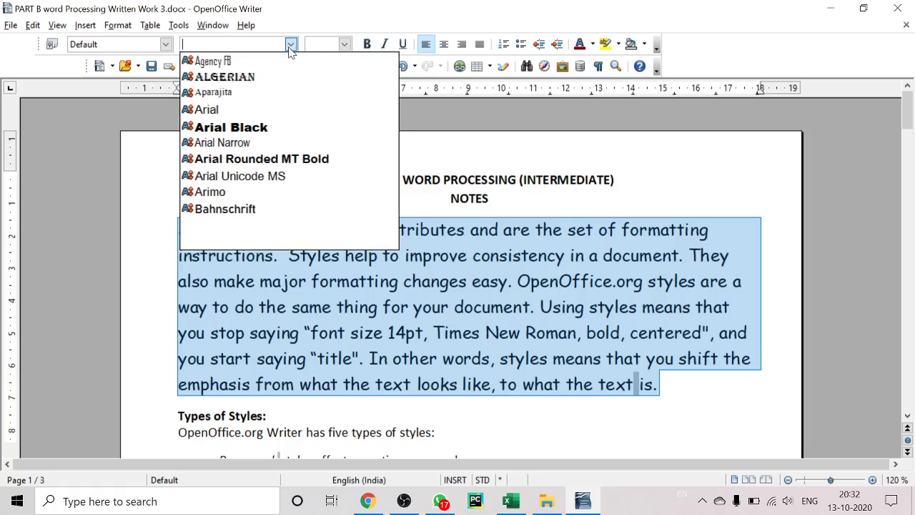
pyautogui.click(279, 88)
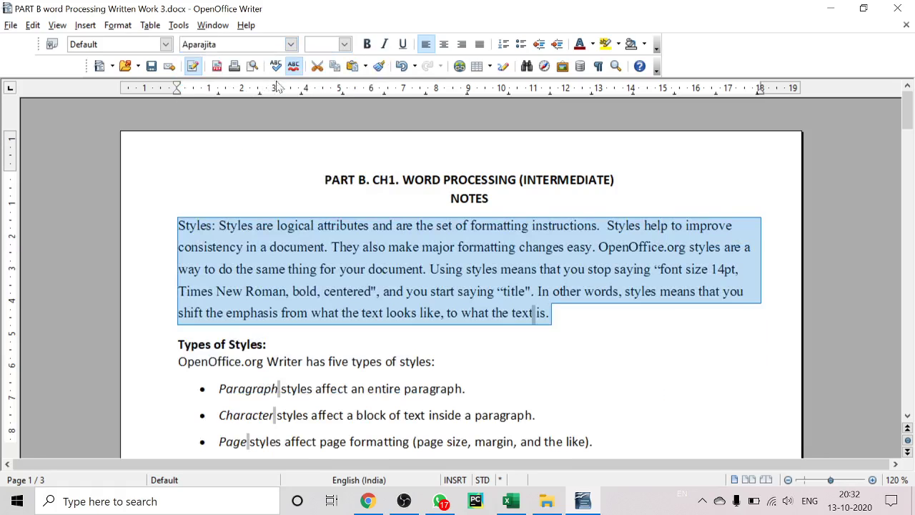
pyautogui.click(344, 45)
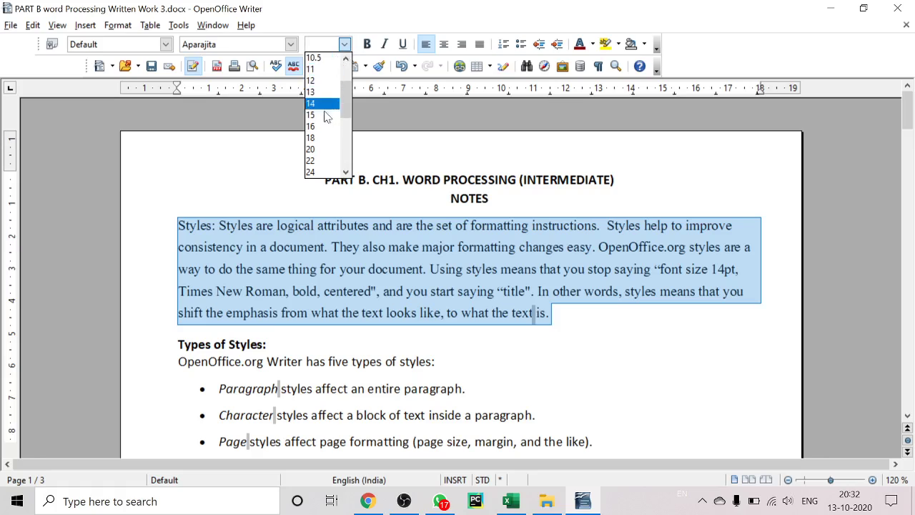
pyautogui.click(315, 137)
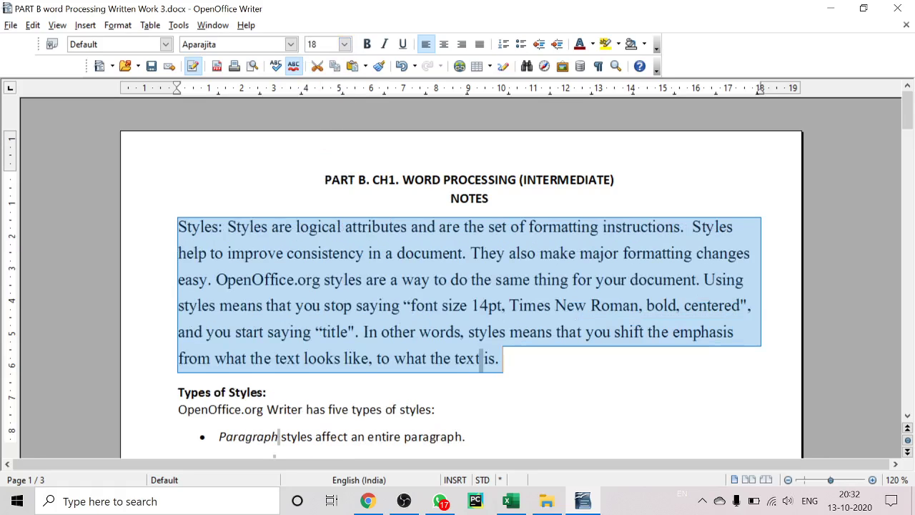
# - Try bold, italic and underline on the paragraph, then undo them
pyautogui.click(368, 46)
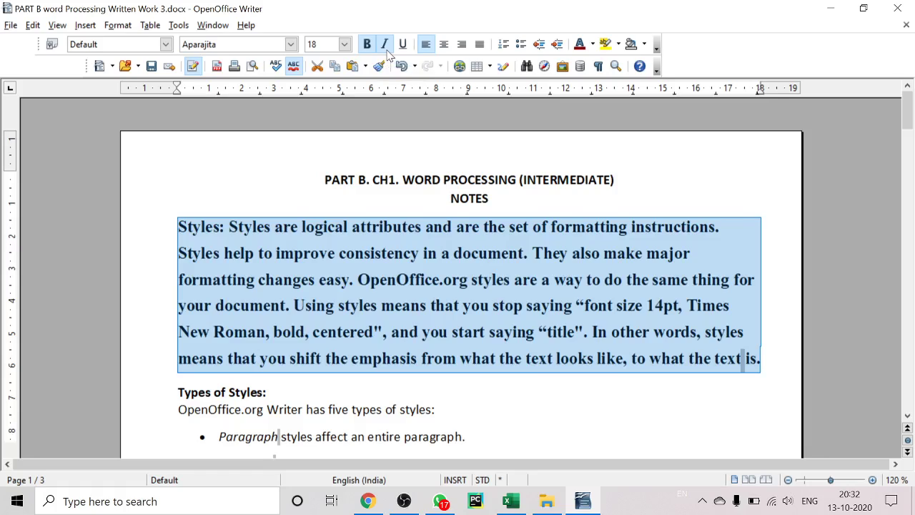
pyautogui.click(386, 46)
pyautogui.click(399, 47)
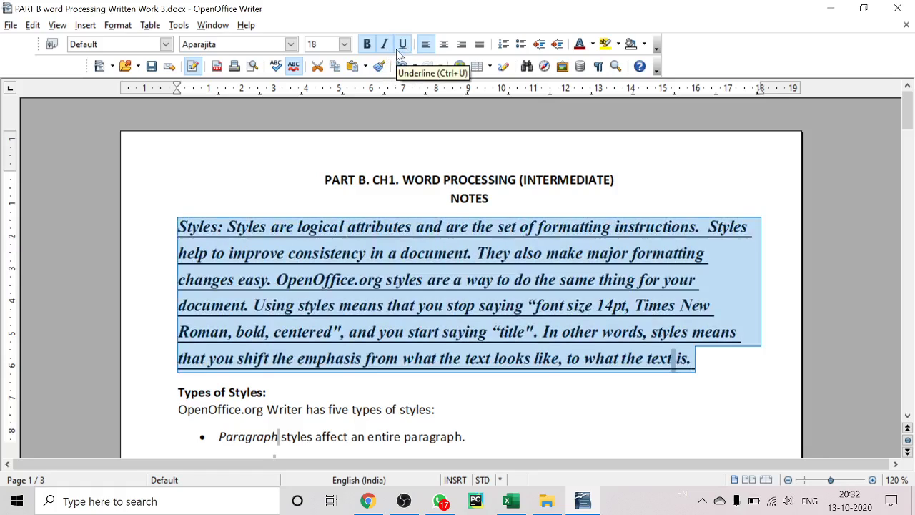
pyautogui.hotkey('ctrl', 'z')
pyautogui.hotkey('ctrl', 'z')
pyautogui.hotkey('ctrl', 'z')
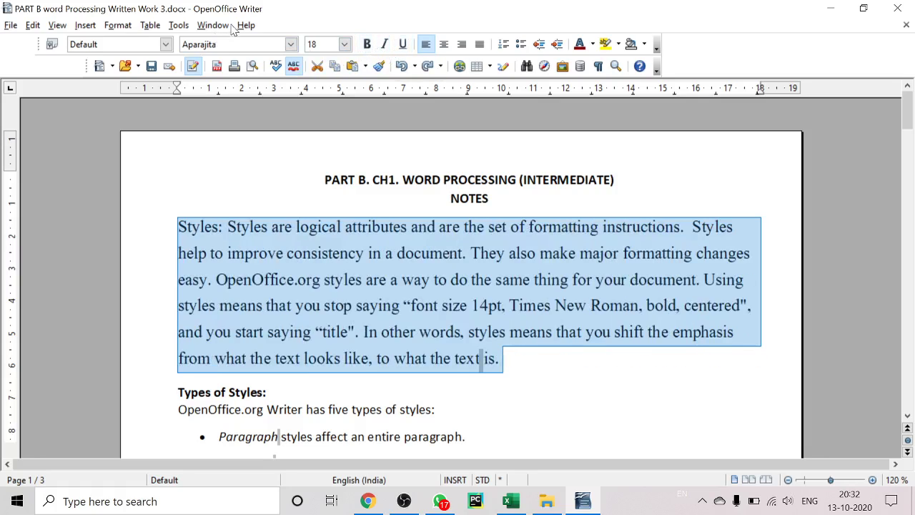
# - In Format > Character's Font Effects, set the font color to Red
pyautogui.click(116, 25)
pyautogui.moveTo(150, 26)
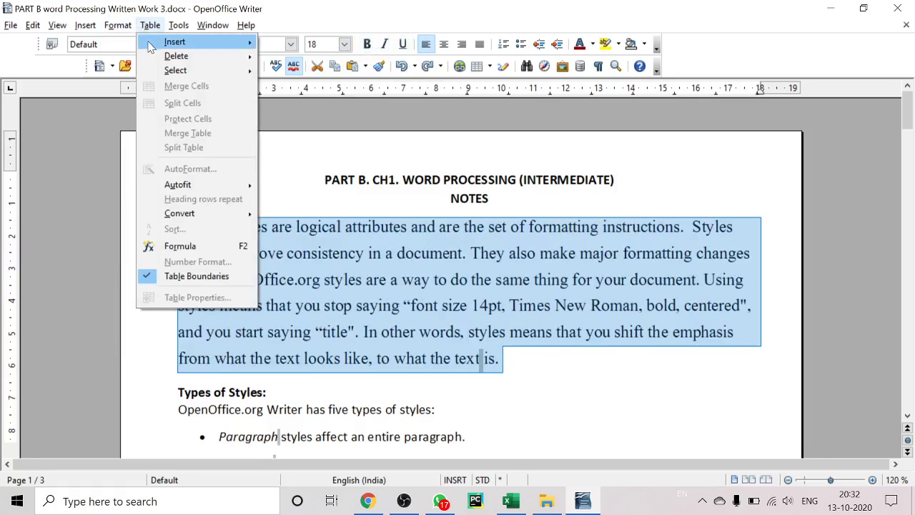
pyautogui.moveTo(117, 25)
pyautogui.click(140, 62)
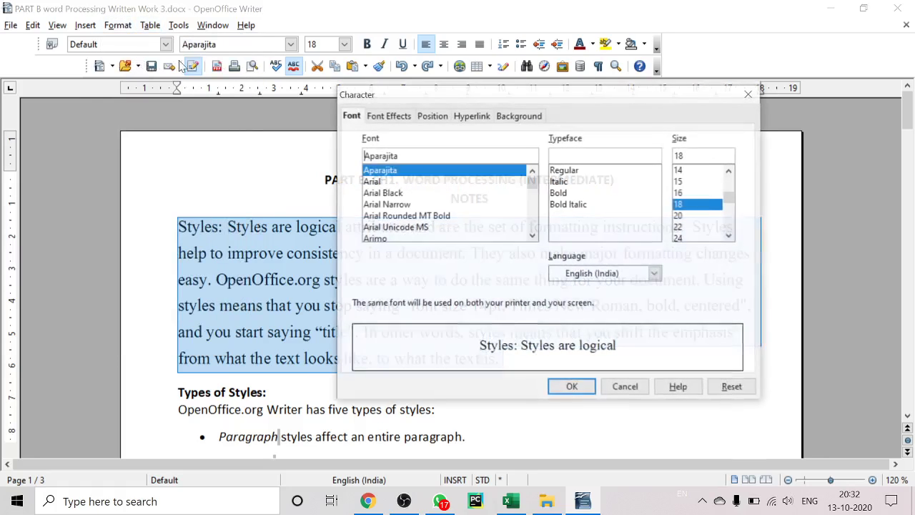
pyautogui.click(389, 116)
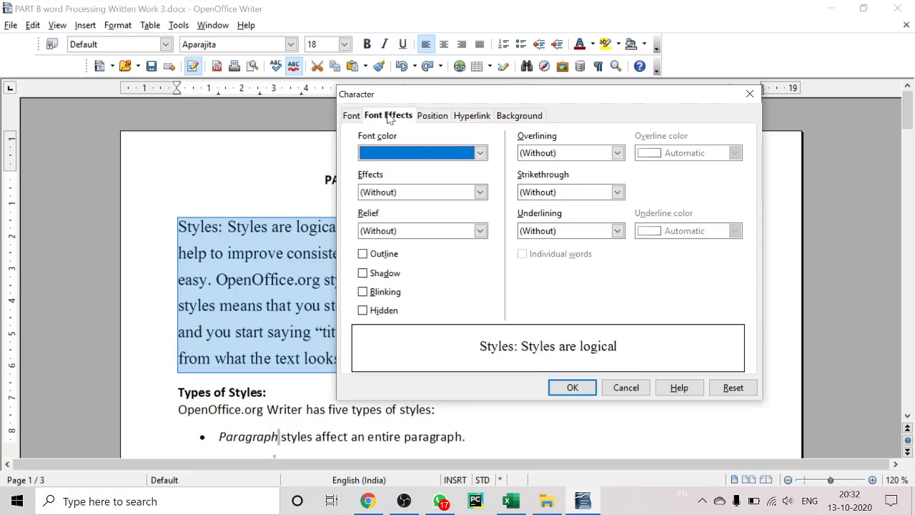
pyautogui.click(418, 152)
pyautogui.scroll(-4, 404, 186)
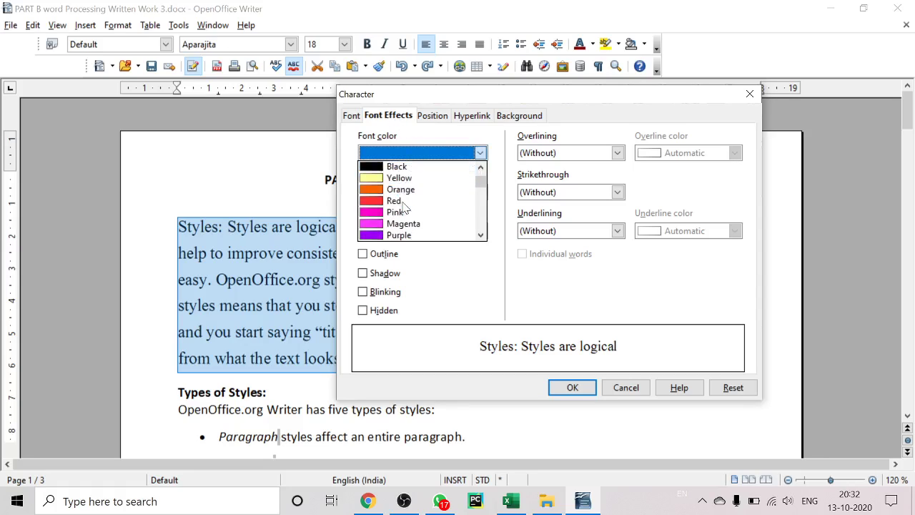
pyautogui.click(403, 200)
# - Set Overlining to Dash with a Blue overline color, after trying single and bold
pyautogui.click(565, 154)
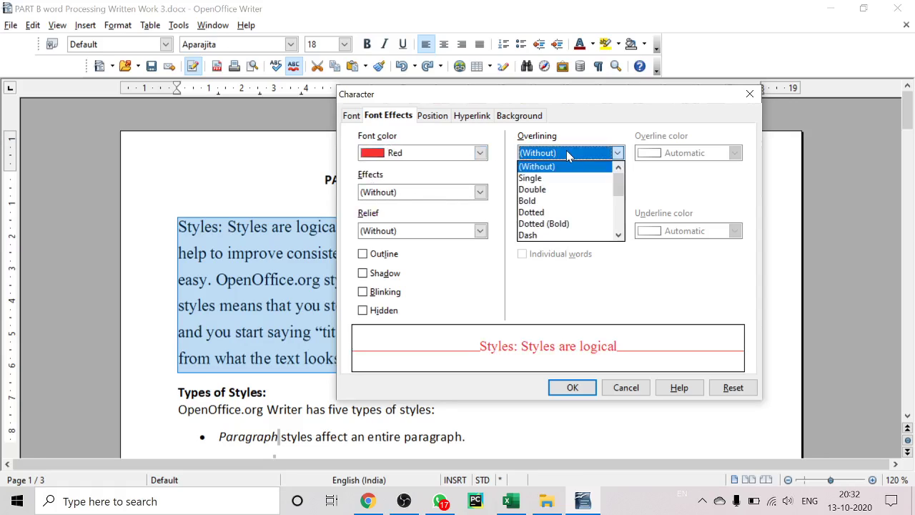
pyautogui.click(560, 179)
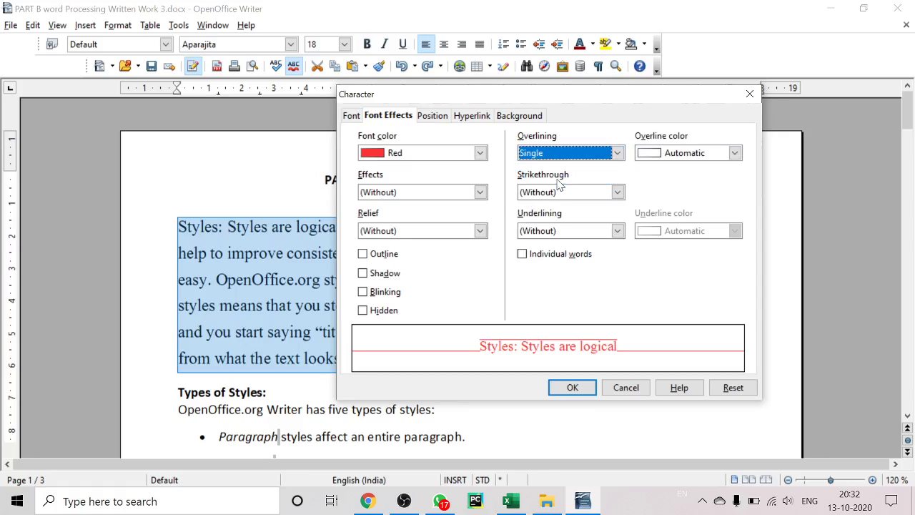
pyautogui.click(540, 154)
pyautogui.click(542, 189)
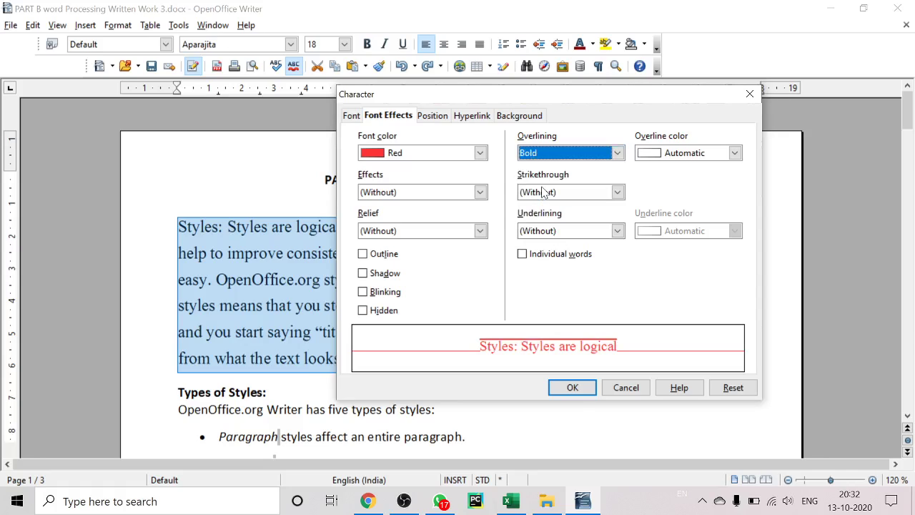
pyautogui.click(543, 154)
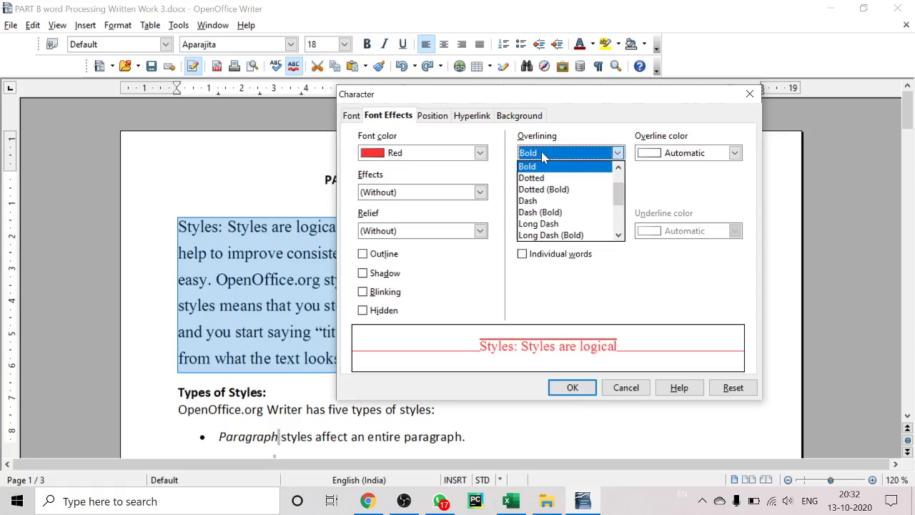
pyautogui.click(543, 201)
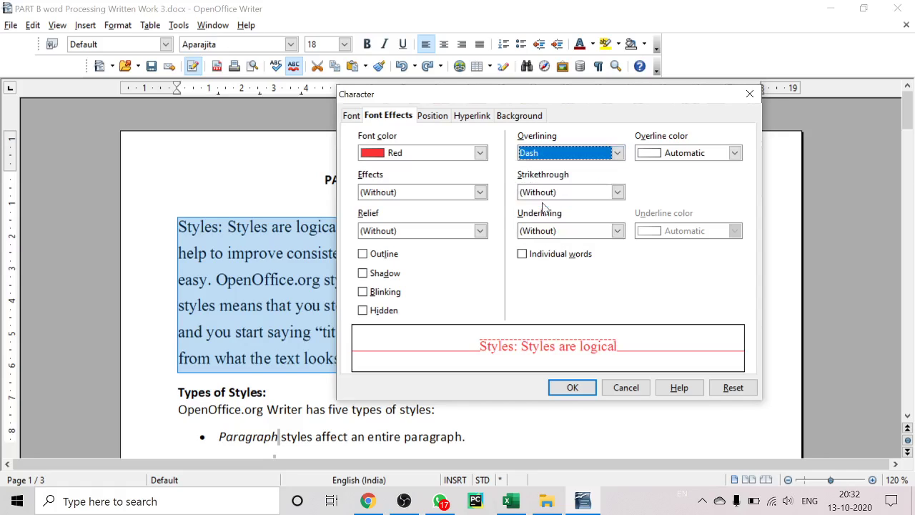
pyautogui.click(657, 152)
pyautogui.scroll(-4, 658, 192)
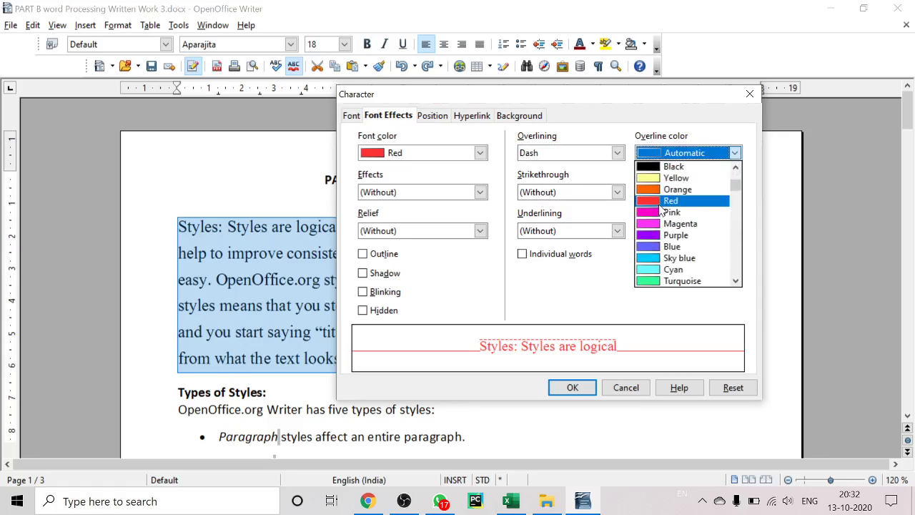
pyautogui.click(670, 247)
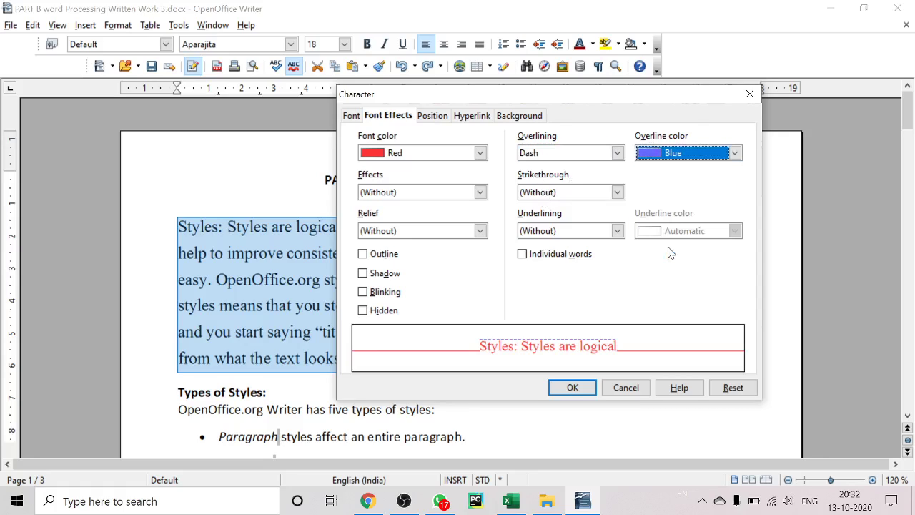
pyautogui.click(397, 192)
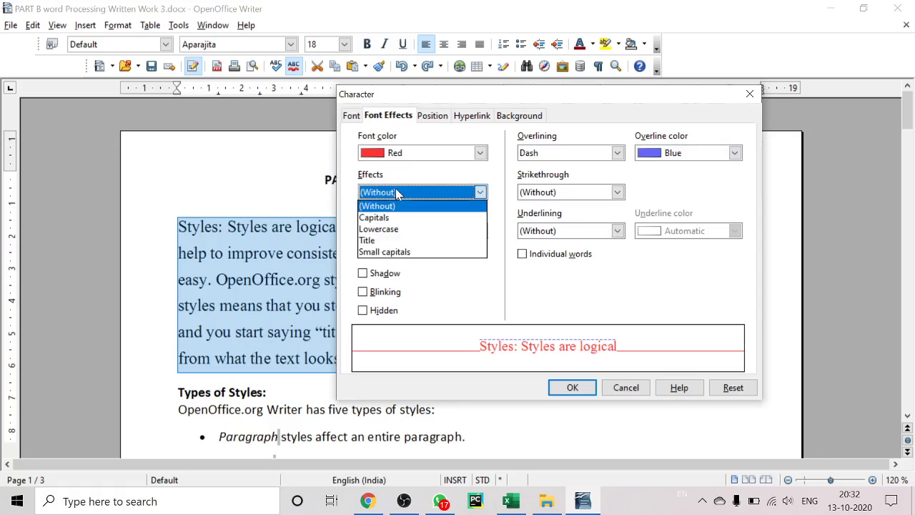
# - Set the case effect to Small capitals after trying Lowercase and Capitals
pyautogui.click(402, 229)
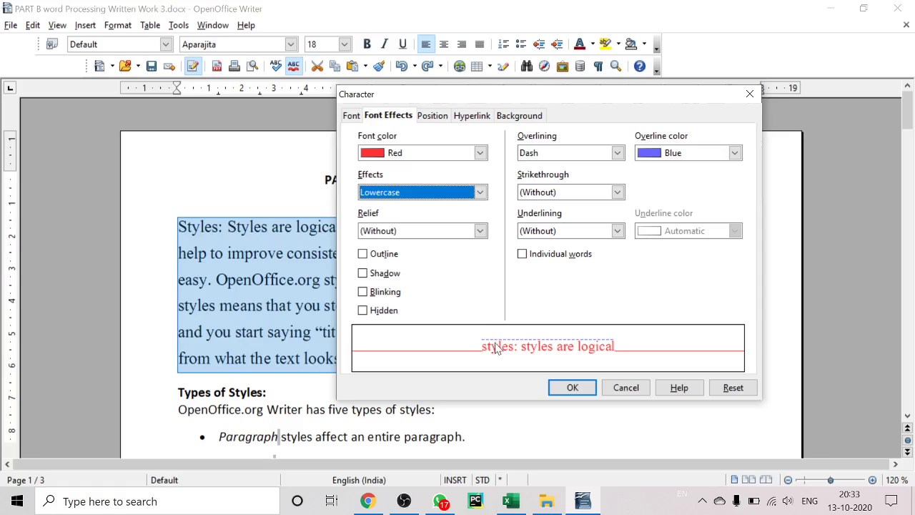
pyautogui.click(416, 193)
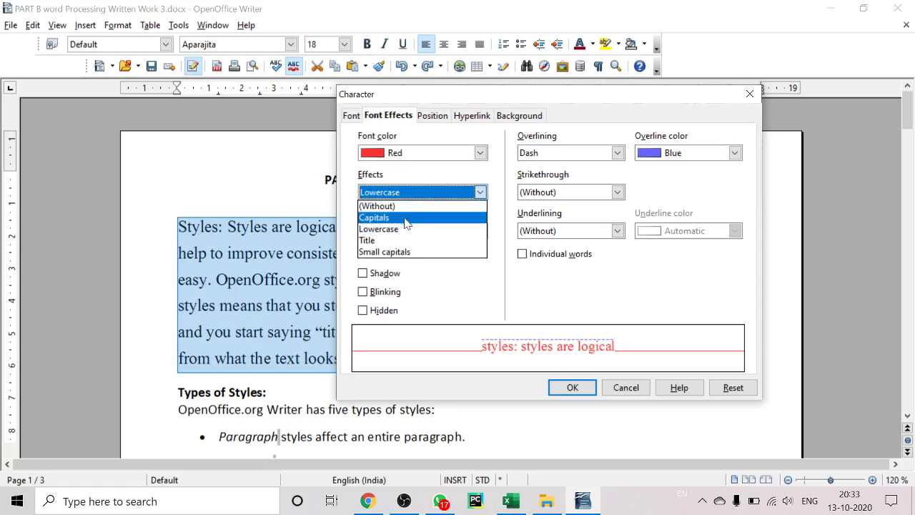
pyautogui.click(405, 220)
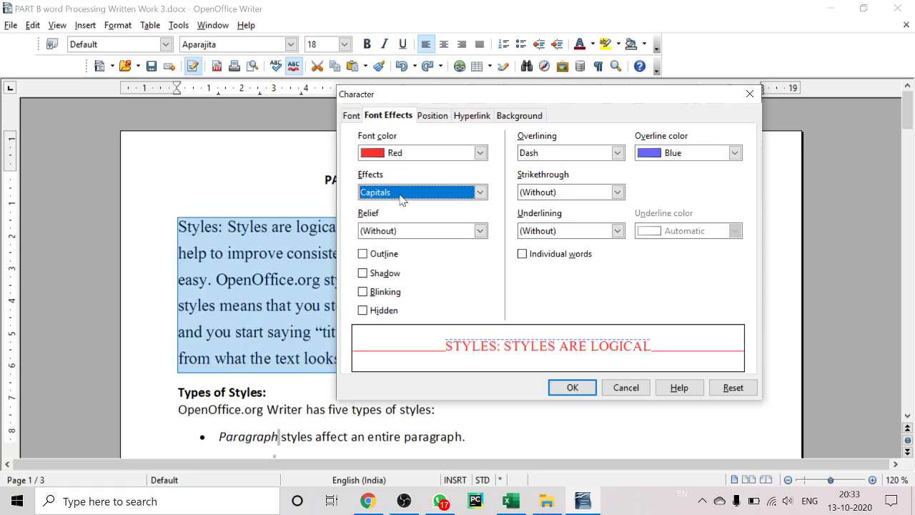
pyautogui.click(400, 198)
pyautogui.click(397, 251)
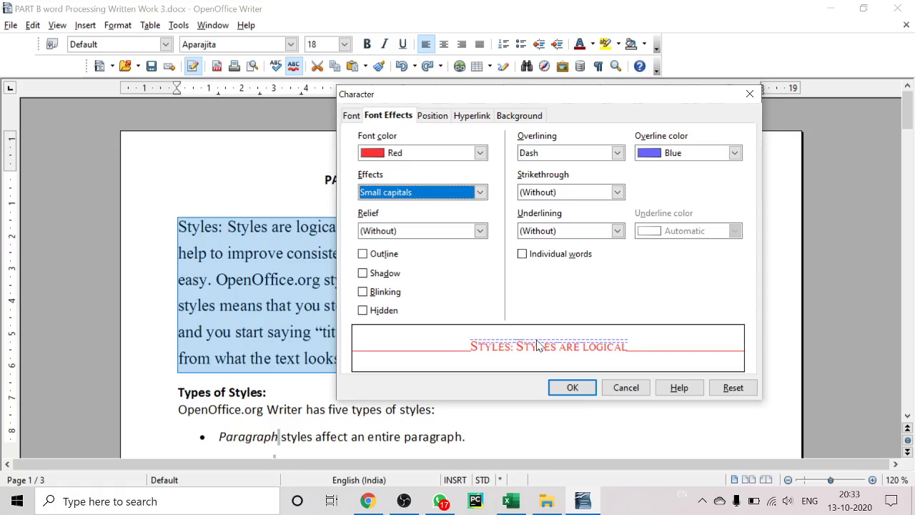
# - Try single strikethrough, then set Strikethrough back to (Without)
pyautogui.click(554, 195)
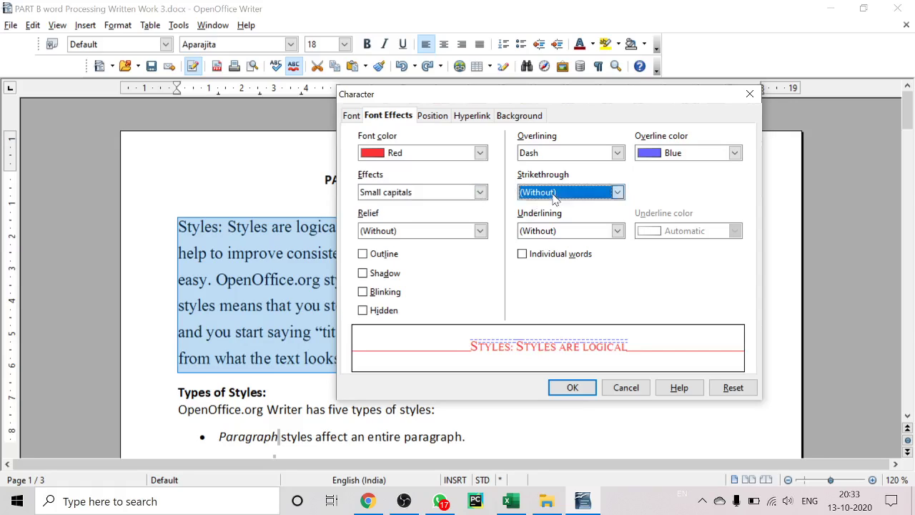
pyautogui.click(555, 194)
pyautogui.click(557, 218)
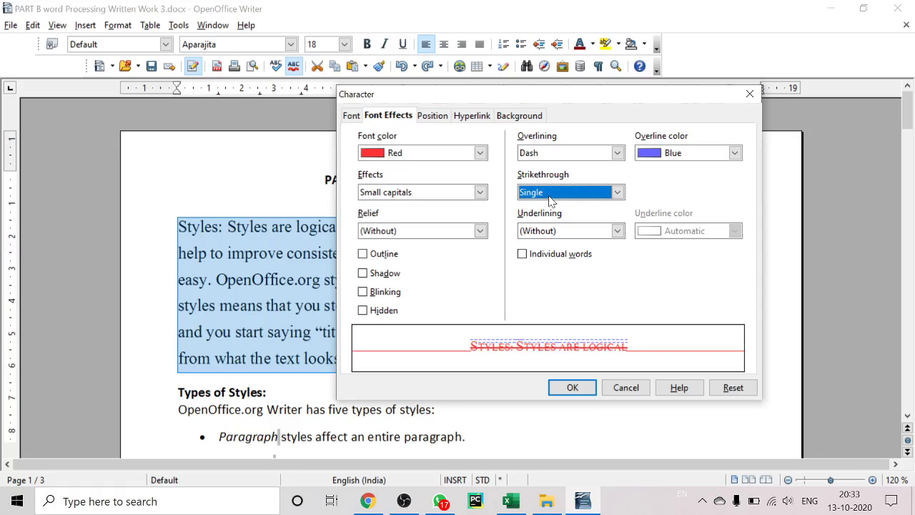
pyautogui.click(551, 201)
pyautogui.click(547, 206)
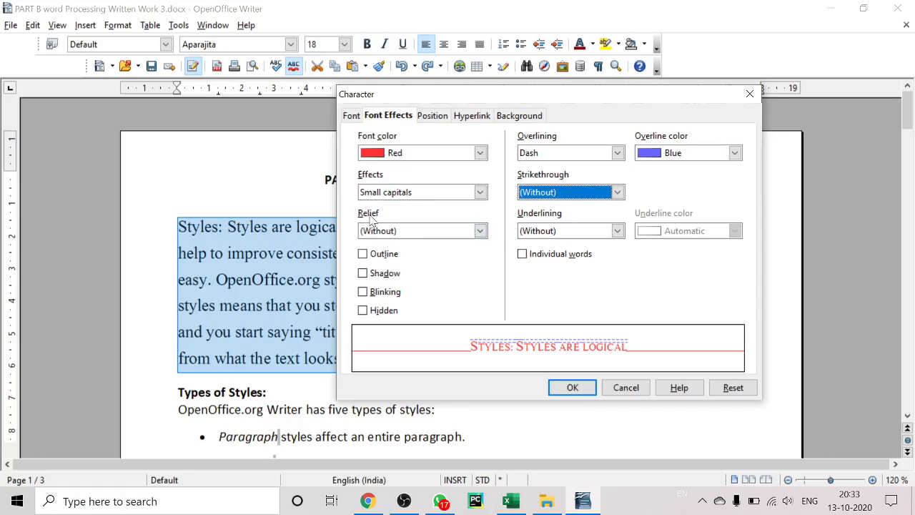
# - Try embossed and engraved relief and blinking, ending with relief (Without) and blinking off
pyautogui.click(389, 233)
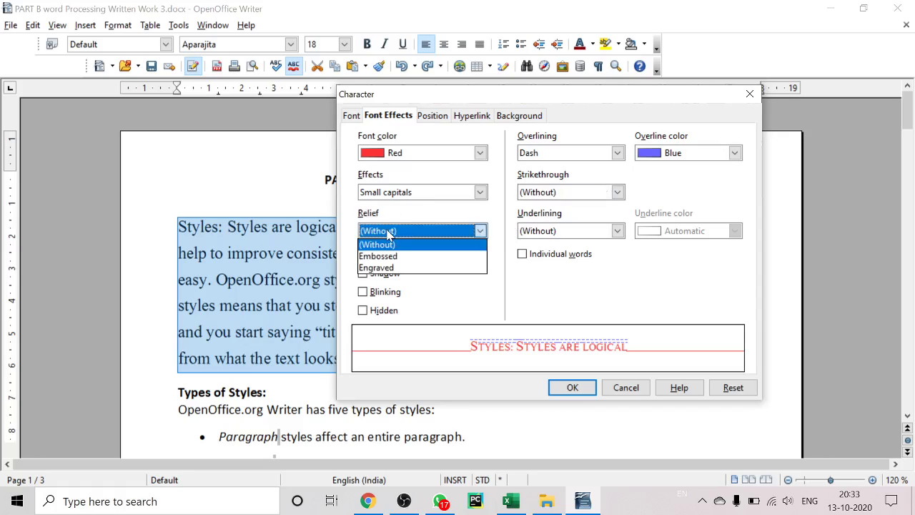
pyautogui.click(390, 256)
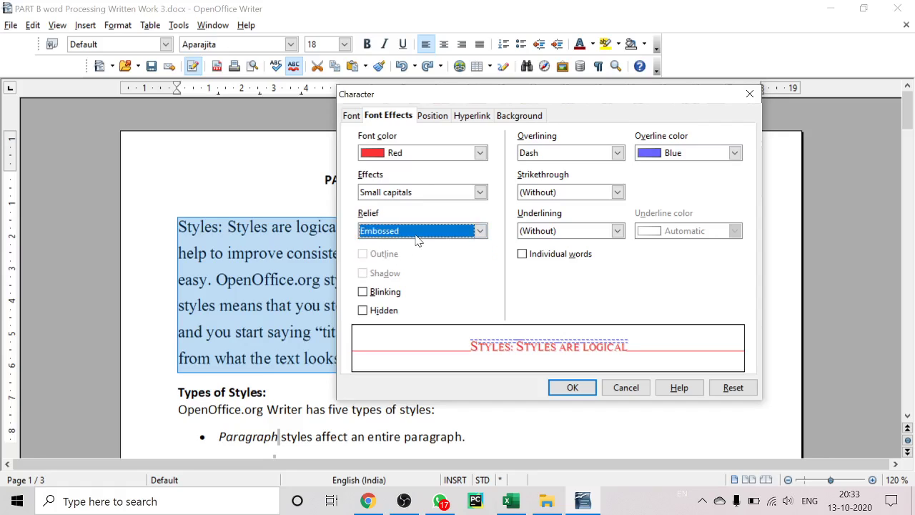
pyautogui.click(415, 231)
pyautogui.click(406, 268)
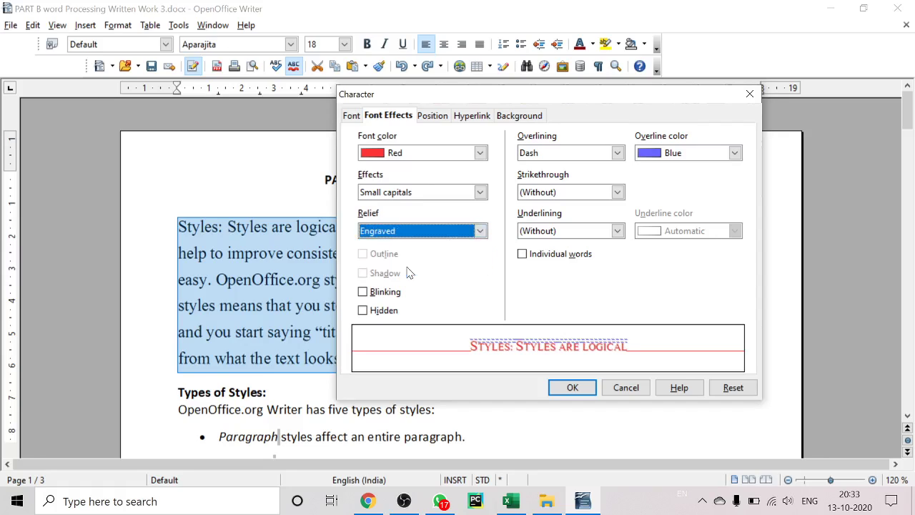
pyautogui.click(367, 295)
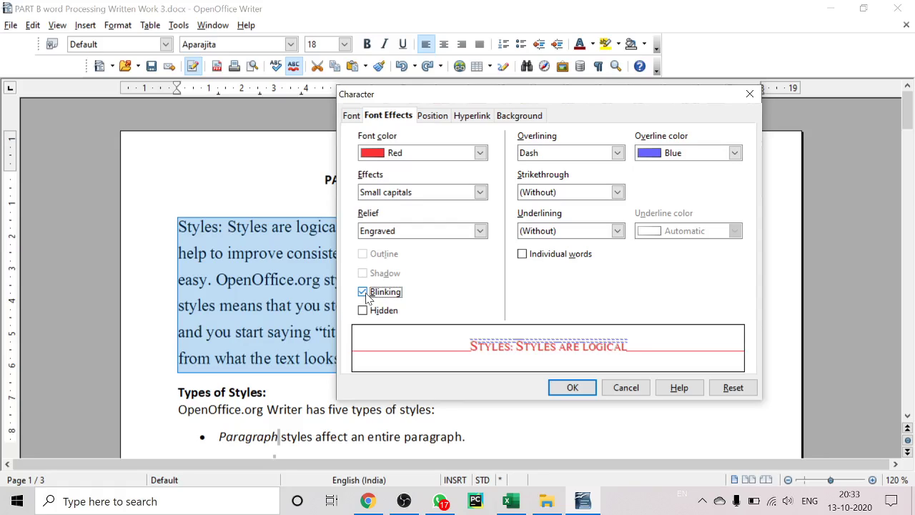
pyautogui.click(363, 292)
pyautogui.click(362, 311)
pyautogui.click(396, 231)
pyautogui.click(394, 242)
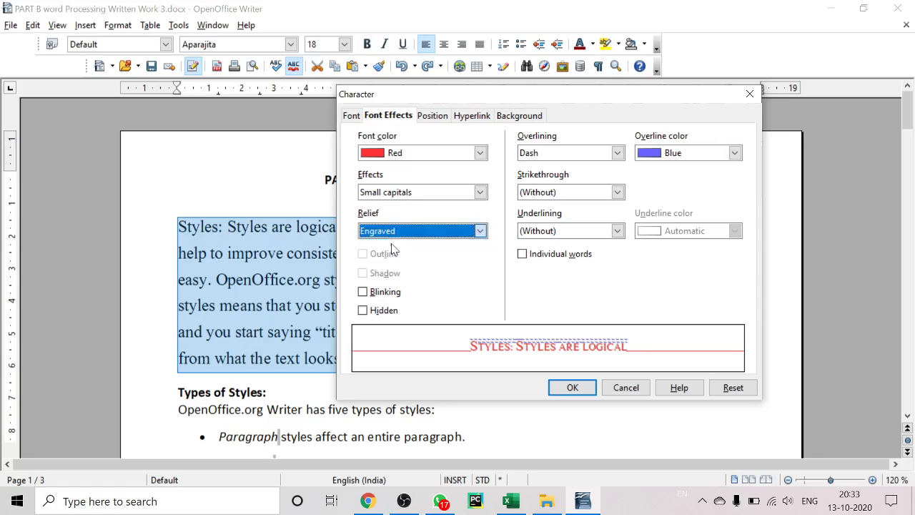
# - Turn on Outline and Shadow and apply the font effects
pyautogui.click(363, 254)
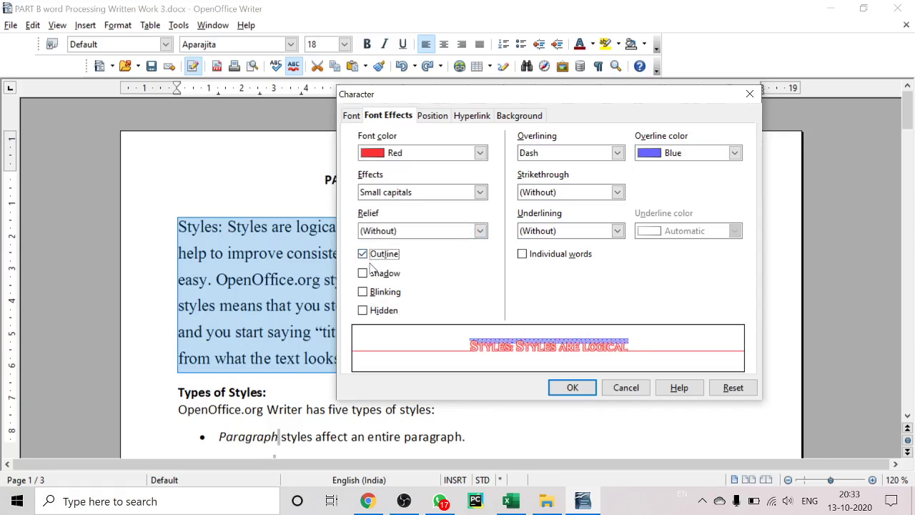
pyautogui.click(371, 278)
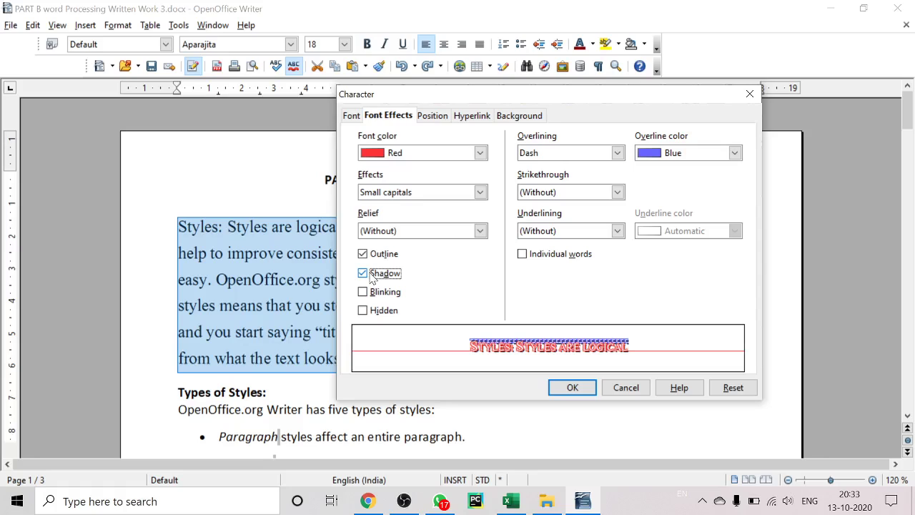
pyautogui.click(573, 387)
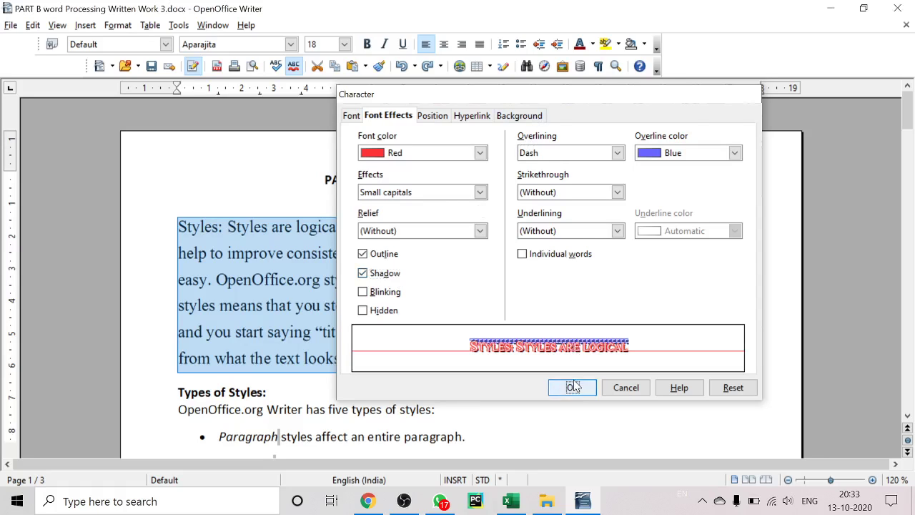
pyautogui.click(240, 387)
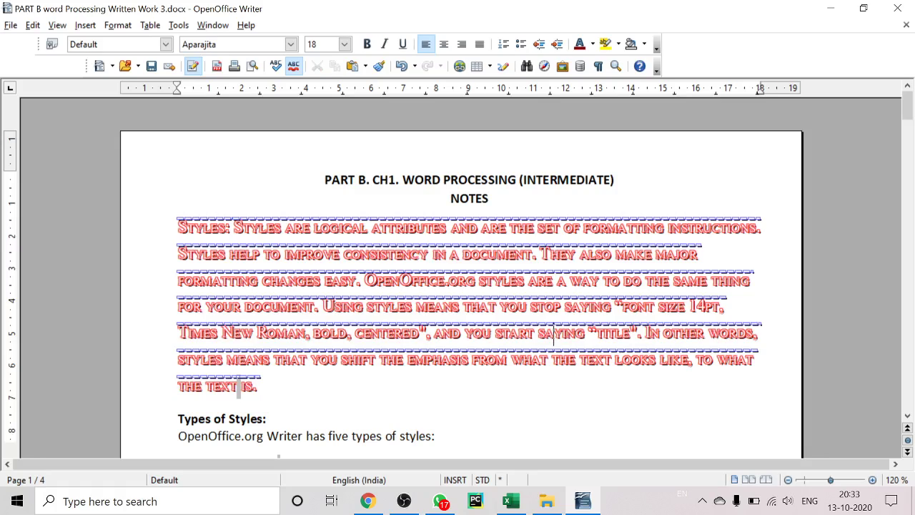
# - Undo the font effects with Ctrl+Z and reopen Format > Character
pyautogui.hotkey('ctrl', 'z')
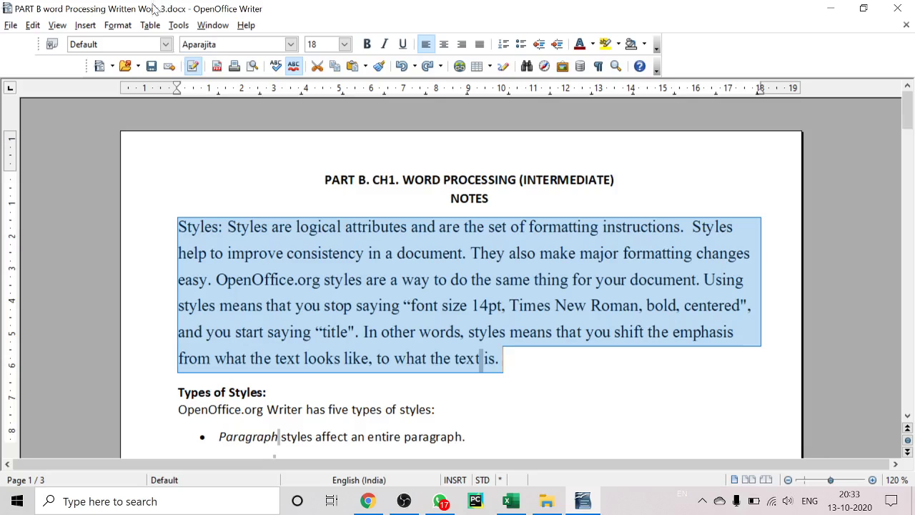
pyautogui.click(173, 28)
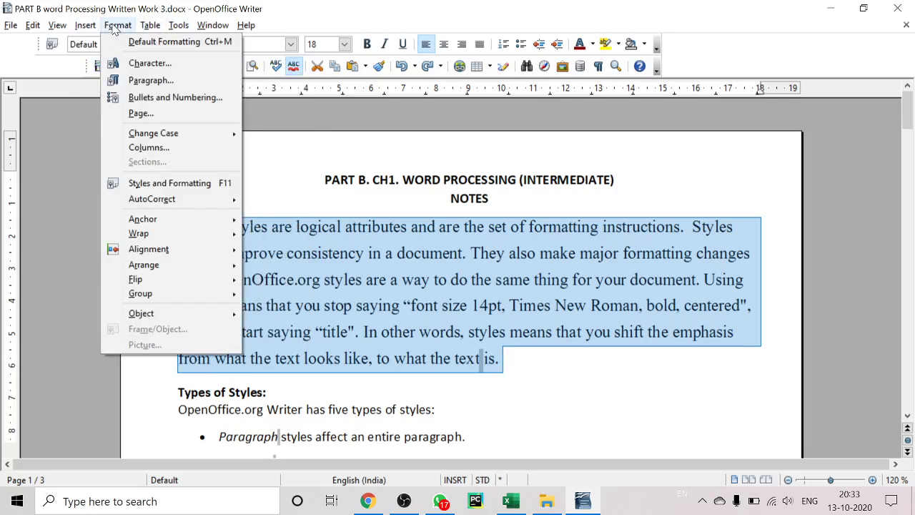
pyautogui.click(133, 63)
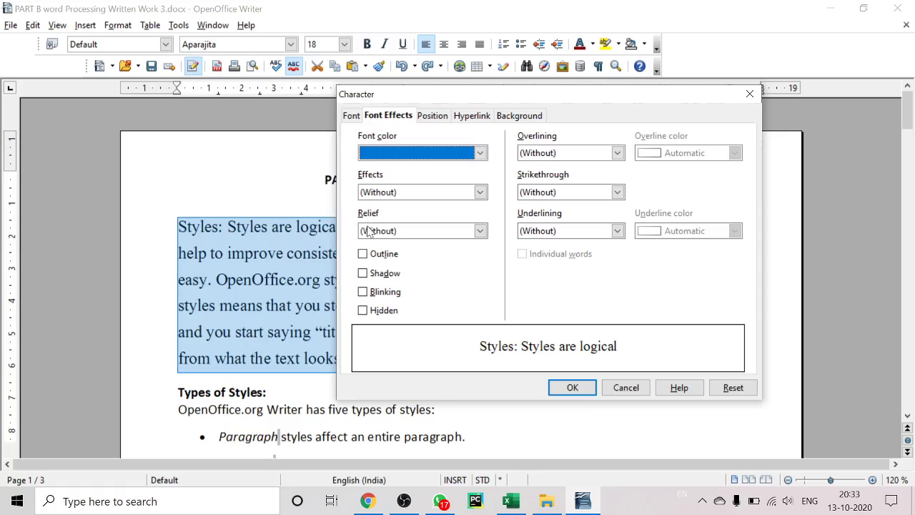
# - On the Position tab, rotate the text 270 degrees and expand spacing to 3.0 pt
pyautogui.click(442, 118)
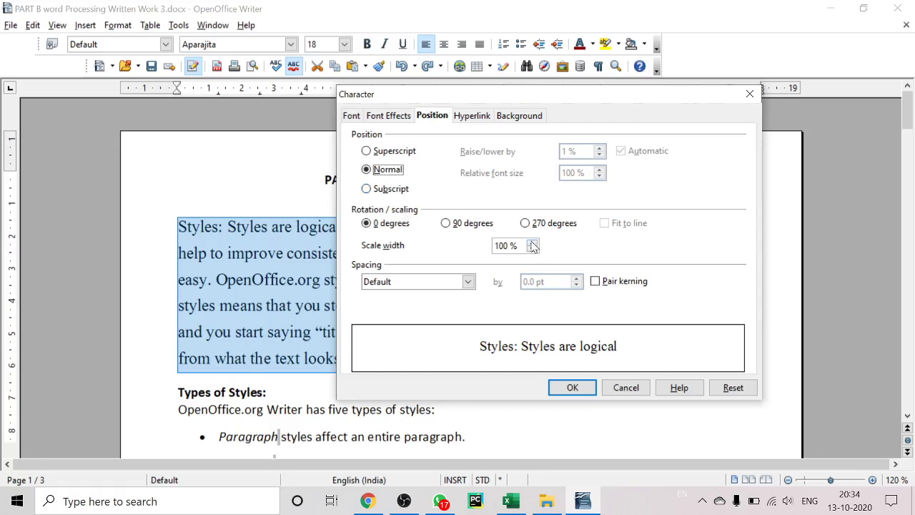
pyautogui.click(477, 223)
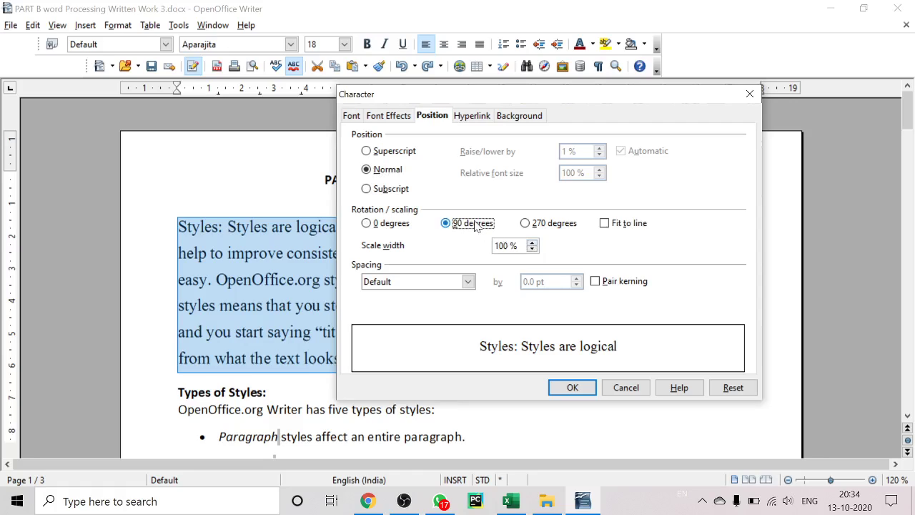
pyautogui.click(536, 227)
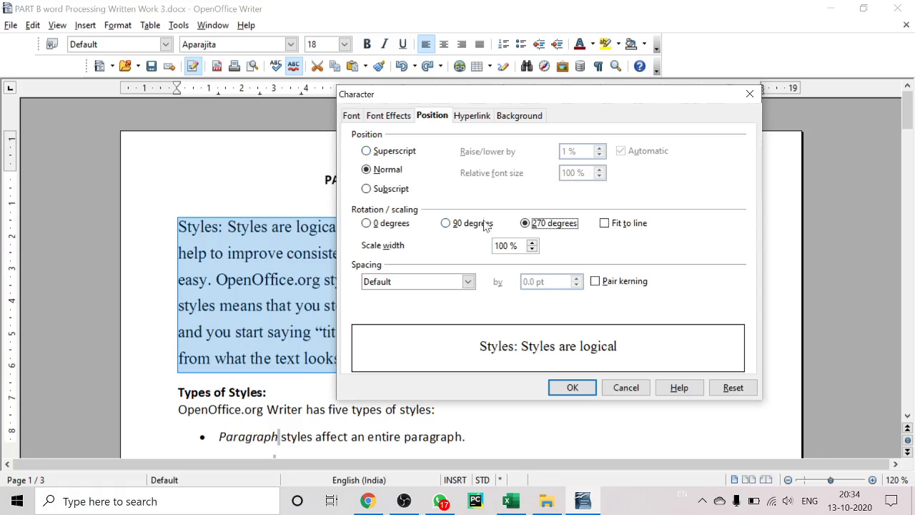
pyautogui.click(430, 283)
pyautogui.click(410, 306)
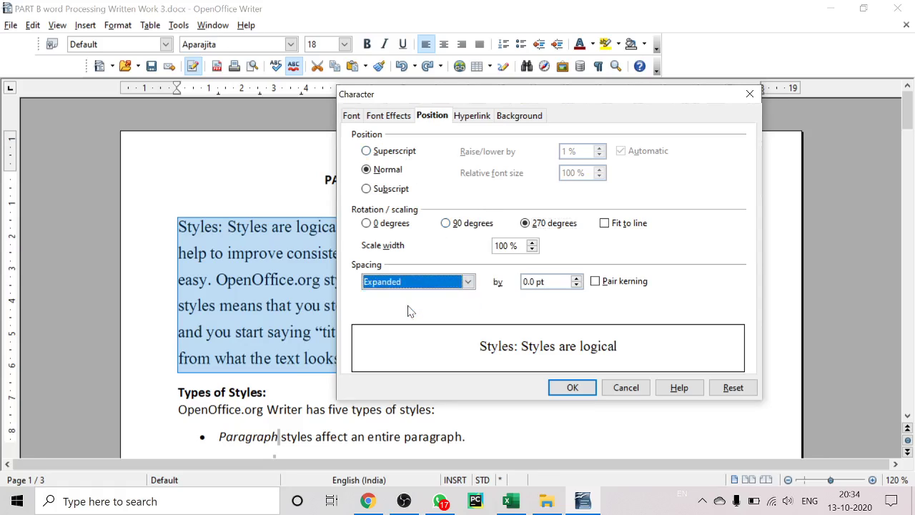
pyautogui.click(576, 278)
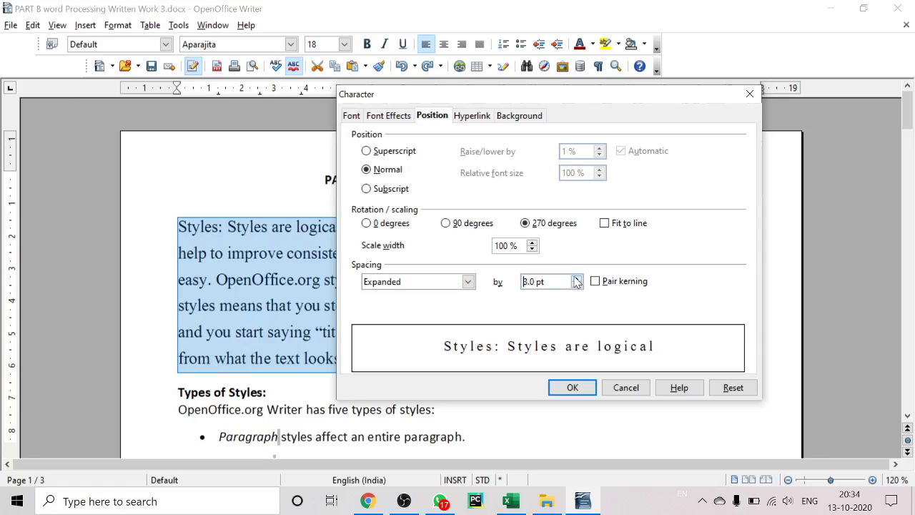
# - Apply the 270-degree rotation and expanded spacing, view it, then undo with Ctrl+Z
pyautogui.click(573, 387)
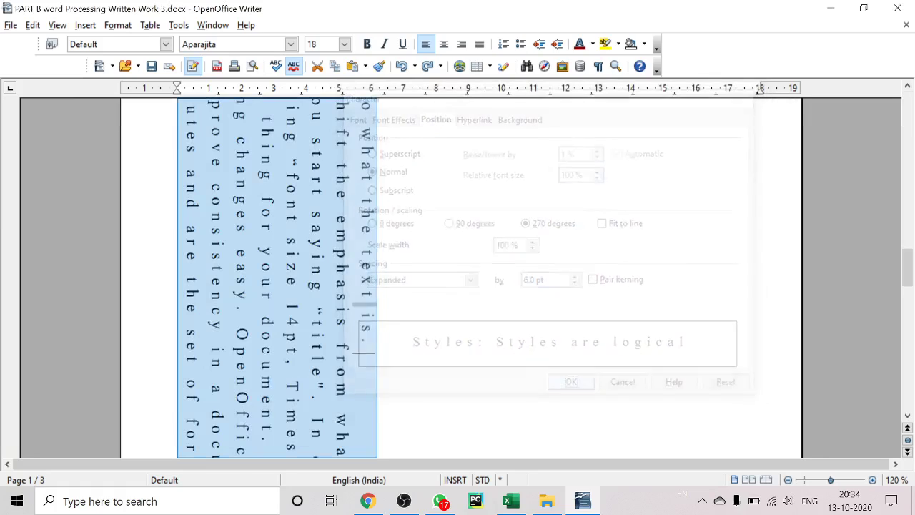
pyautogui.moveTo(907, 223); pyautogui.dragTo(907, 176)
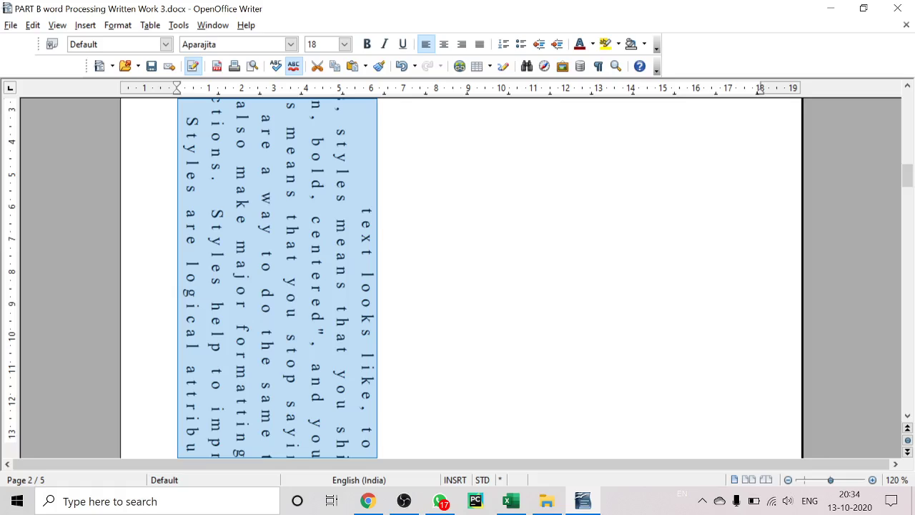
pyautogui.hotkey('ctrl', 'z')
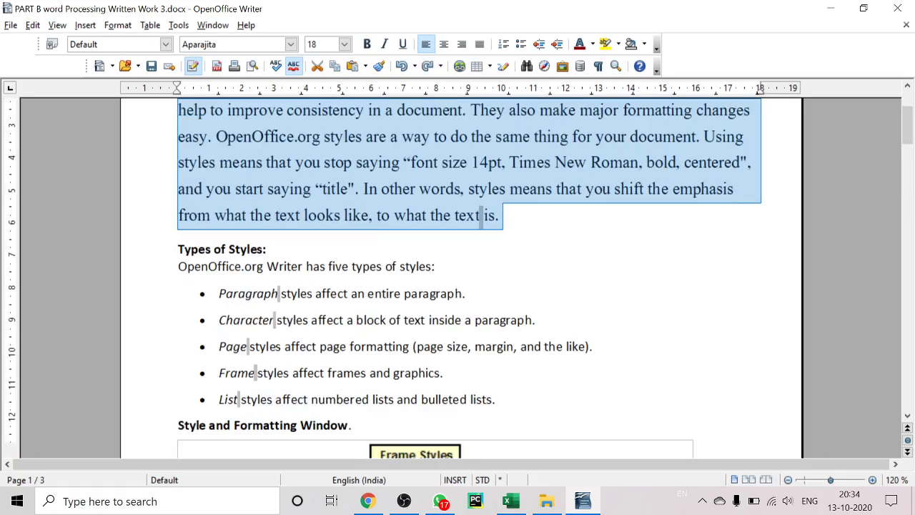
pyautogui.hotkey('ctrl', 'y')
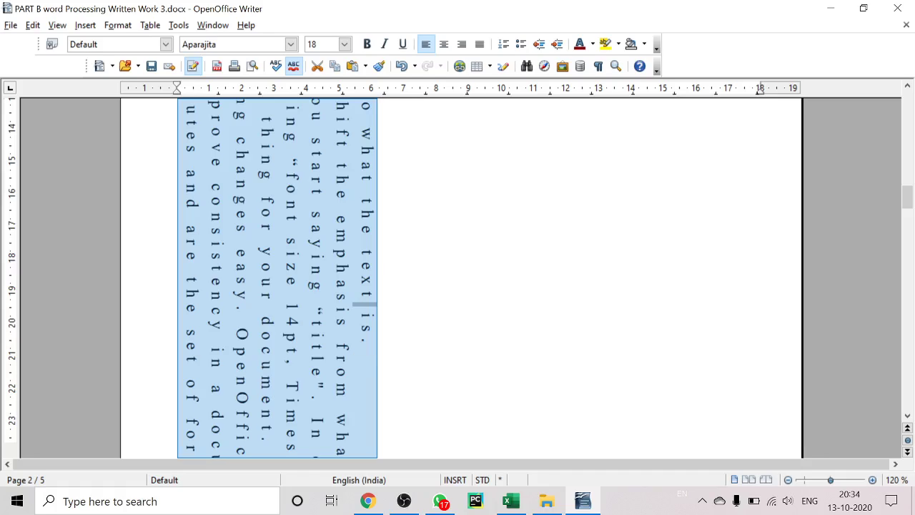
pyautogui.hotkey('ctrl', 'z')
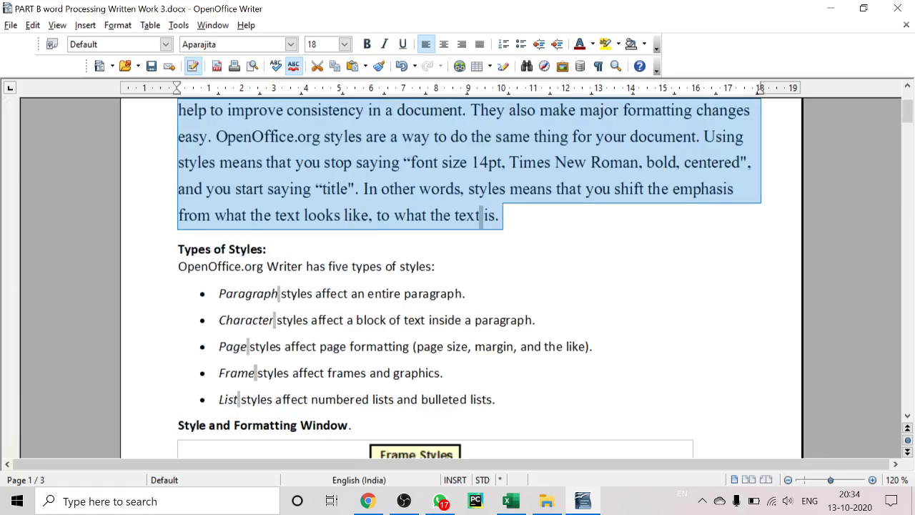
pyautogui.click(122, 26)
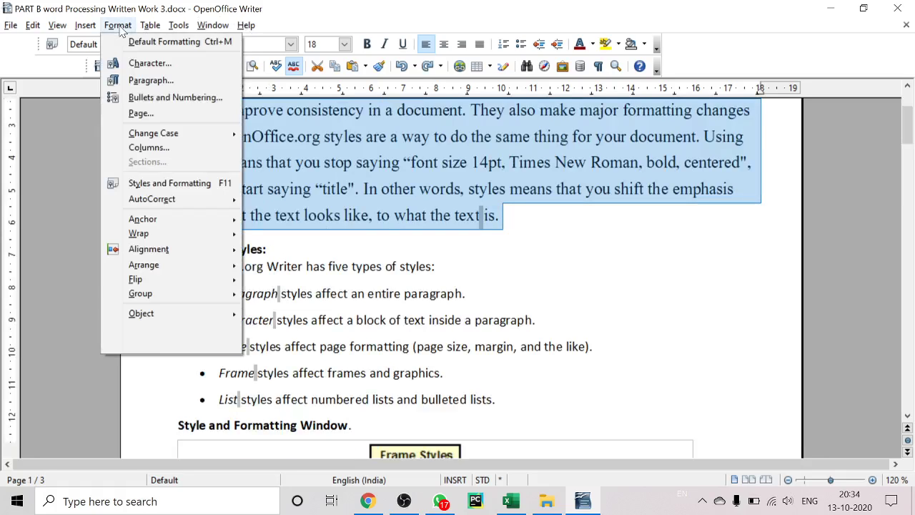
pyautogui.click(151, 64)
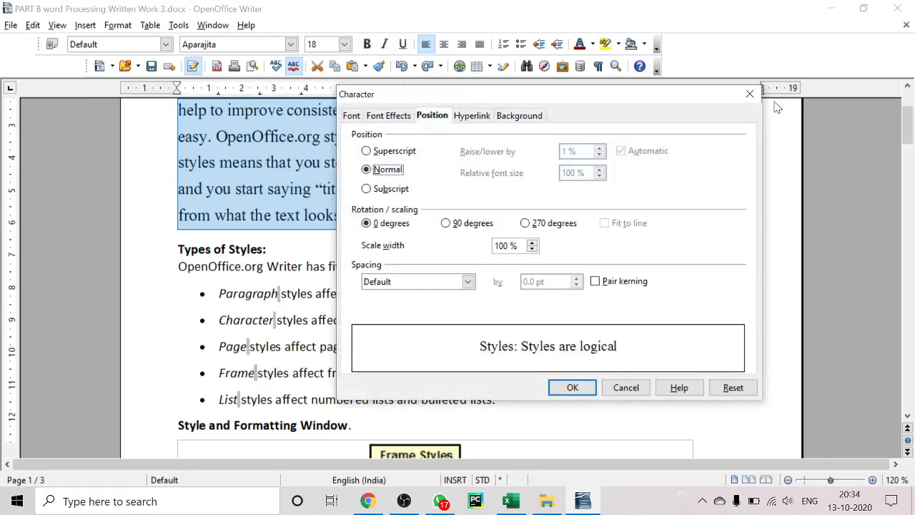
pyautogui.click(750, 93)
pyautogui.click(504, 215)
# - Add an italic 'x2' line below the paragraph, trying superscript and subscript on the 2
pyautogui.hotkey('ctrl', 'i')
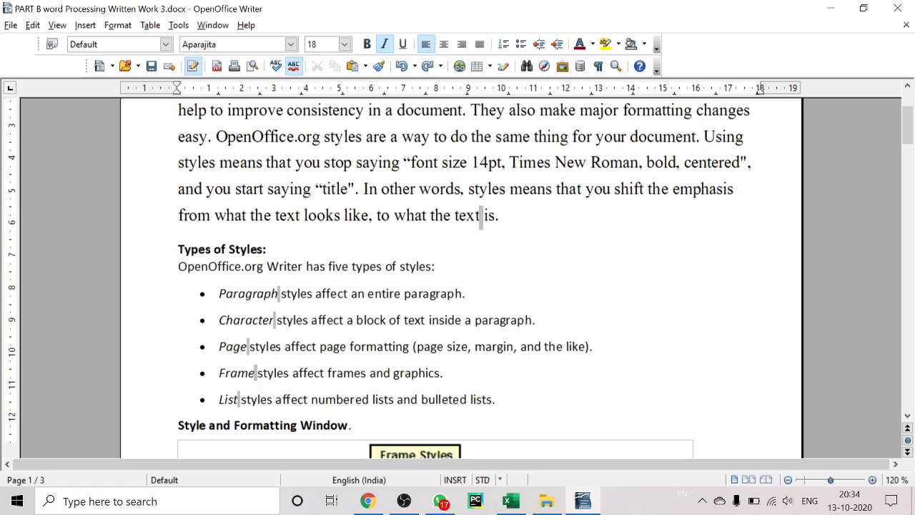
pyautogui.press('Return')
pyautogui.press('Return')
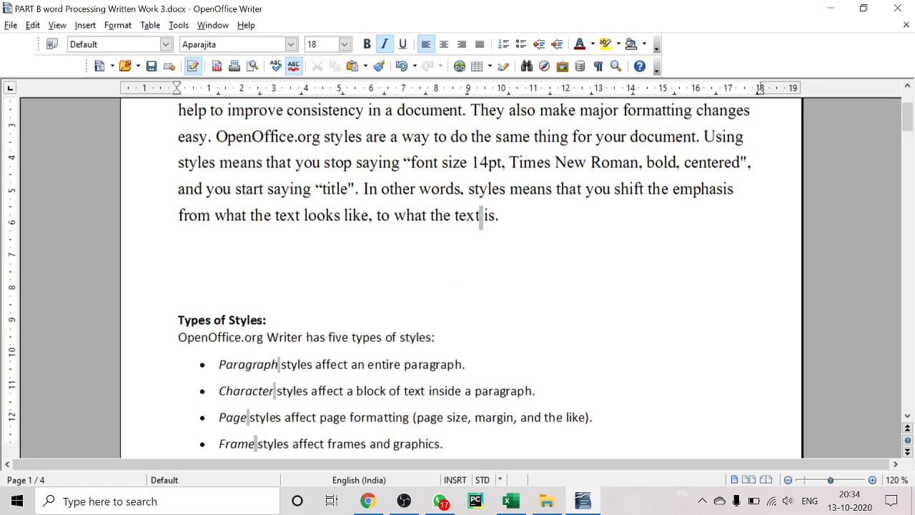
pyautogui.write('x2')
pyautogui.hotkey('shift', 'Left')
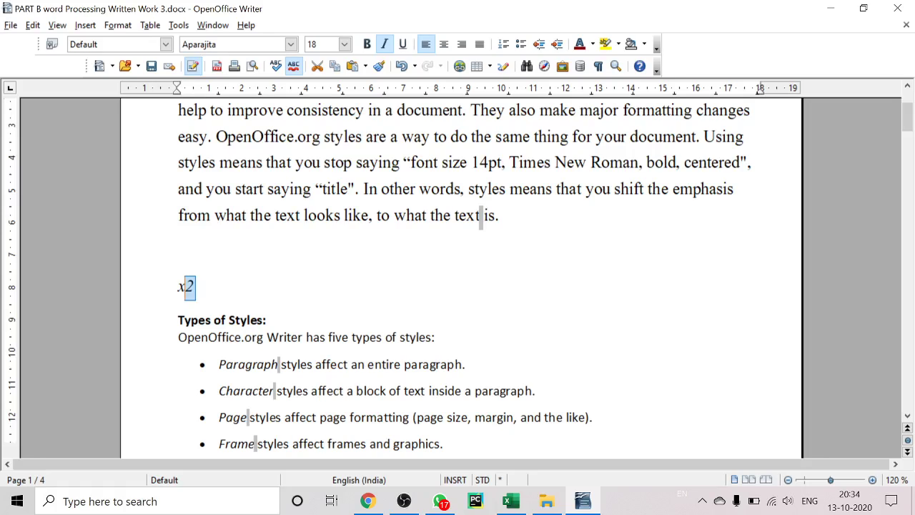
pyautogui.hotkey('ctrl', 'shift', 'p')
pyautogui.hotkey('ctrl', 'shift', 'p')
pyautogui.hotkey('ctrl', 'shift', 'b')
pyautogui.hotkey('ctrl', 'shift', 'p')
# - Superscript the 2 in x2 with a larger relative font size, then undo it to plain text
pyautogui.click(122, 27)
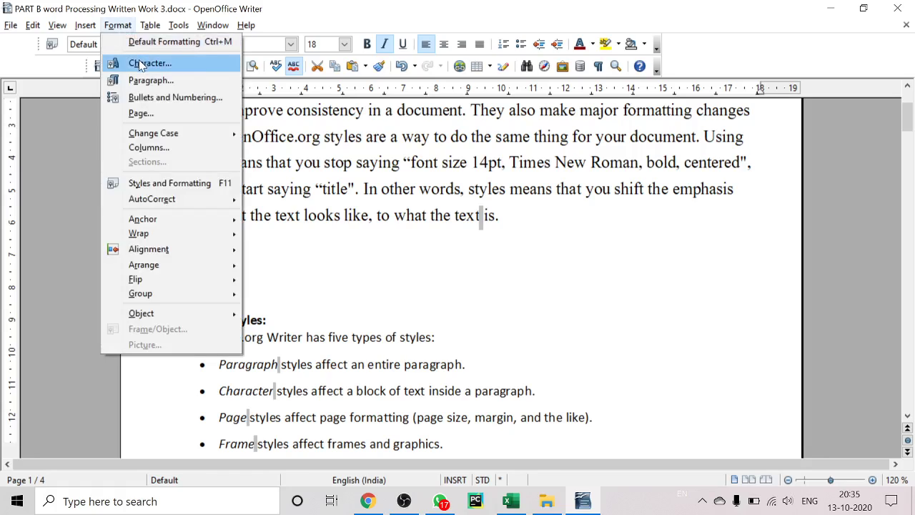
pyautogui.click(144, 63)
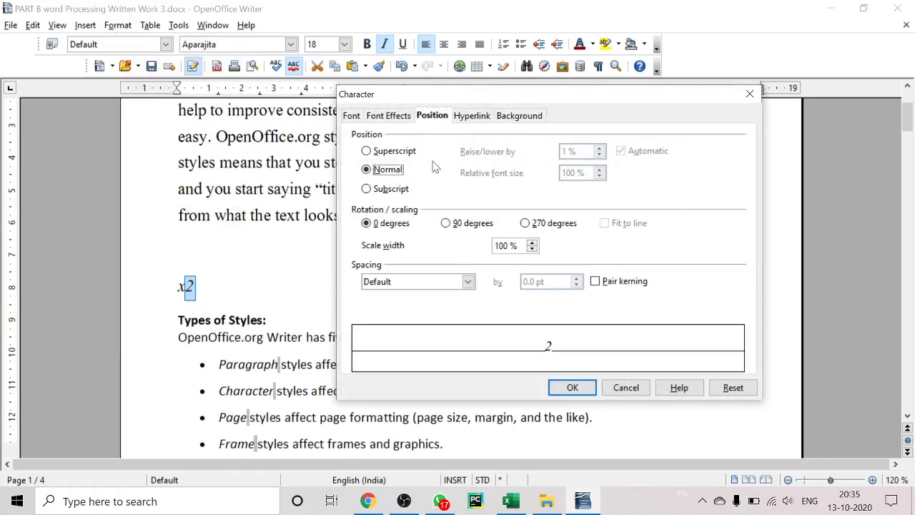
pyautogui.click(389, 152)
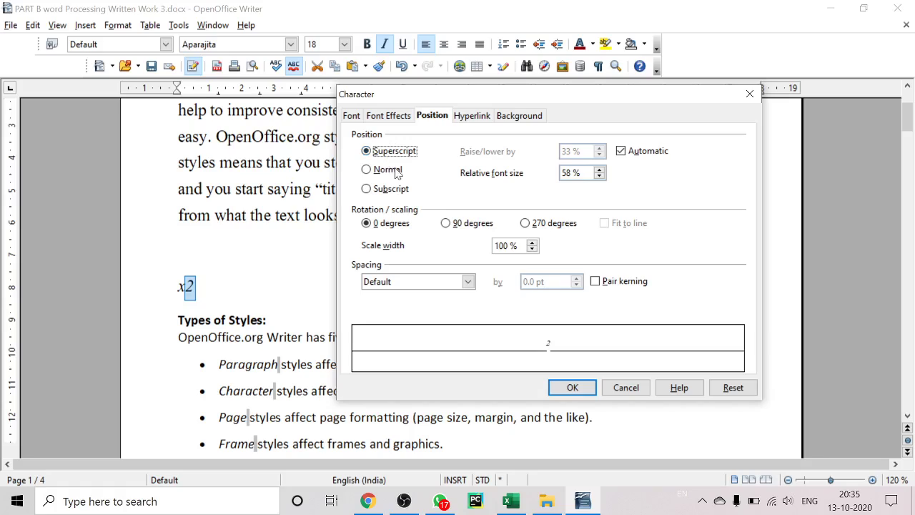
pyautogui.click(599, 169)
pyautogui.click(599, 169)
pyautogui.click(599, 169)
pyautogui.click(600, 169)
pyautogui.click(601, 177)
pyautogui.click(572, 387)
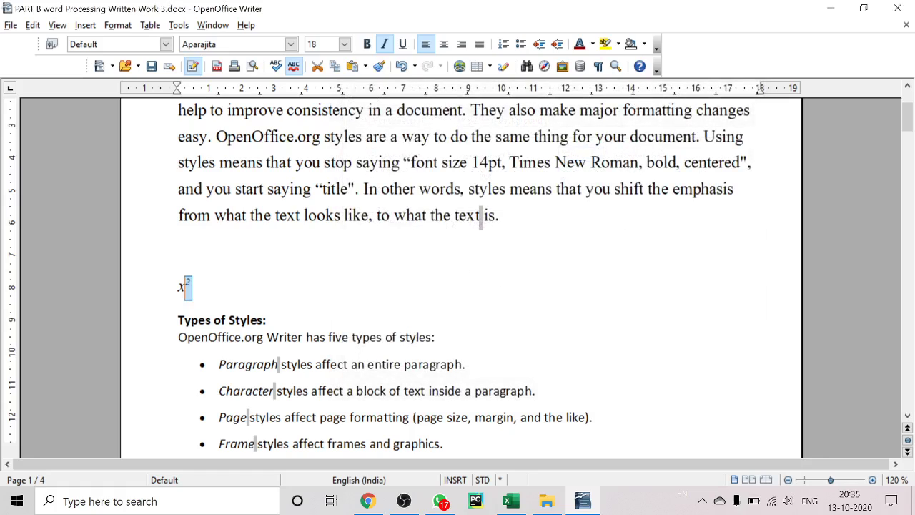
pyautogui.hotkey('ctrl', 'z')
pyautogui.click(179, 252)
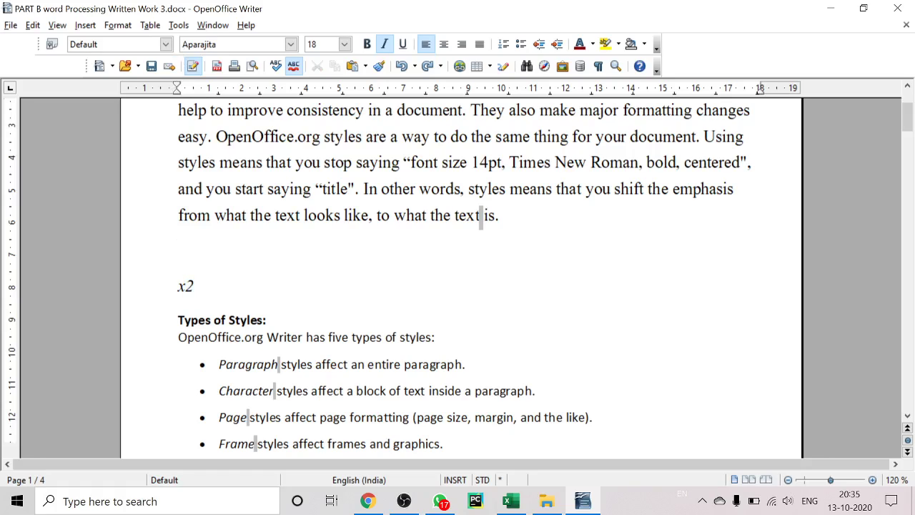
# - Select the end of the Styles paragraph, check the Character dialog's Hyperlink tab, then cancel
pyautogui.moveTo(178, 189); pyautogui.dragTo(434, 214)
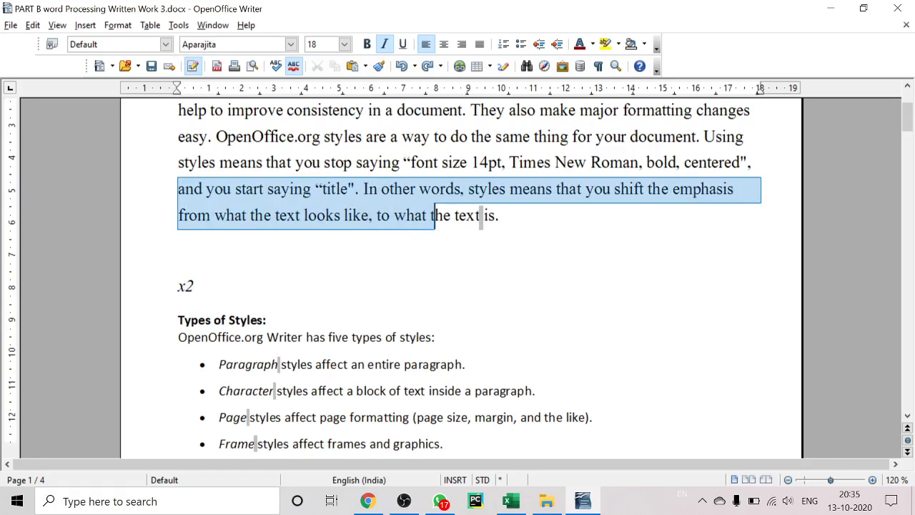
pyautogui.click(118, 25)
pyautogui.click(139, 63)
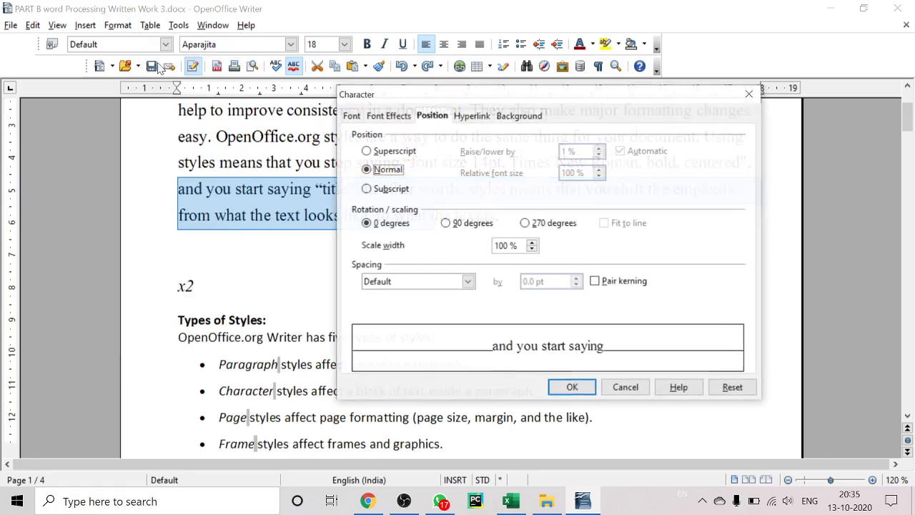
pyautogui.click(469, 121)
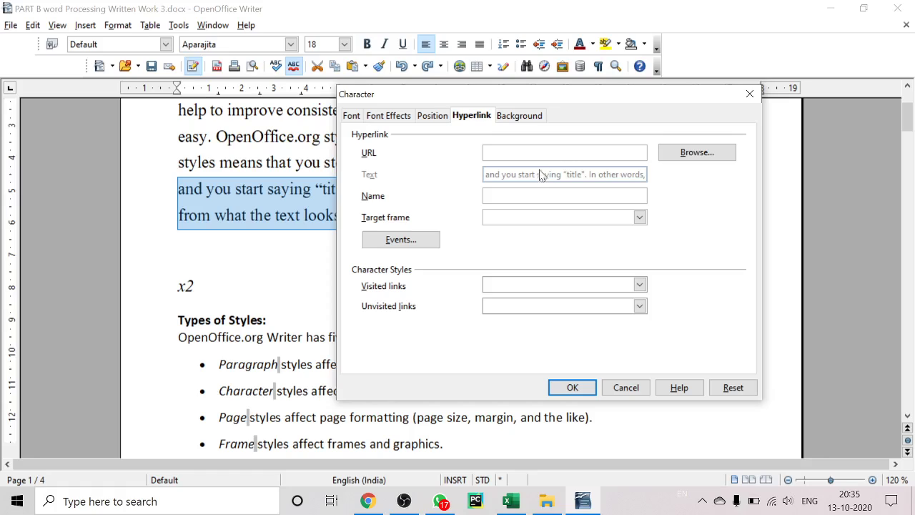
pyautogui.press('Escape')
pyautogui.click(442, 215)
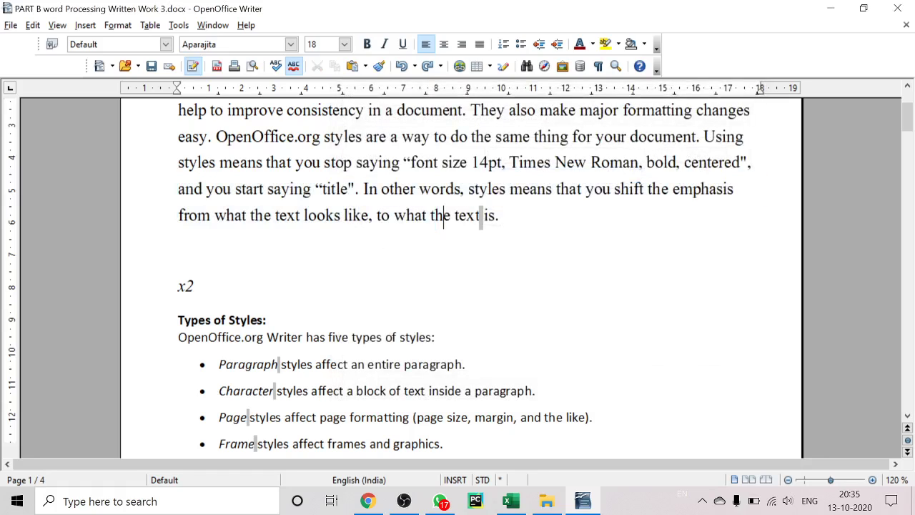
# - Hyperlink the selected x2 to the CBSE PRESENTATION file in the Unused Desktop folder
pyautogui.moveTo(177, 286); pyautogui.dragTo(195, 287)
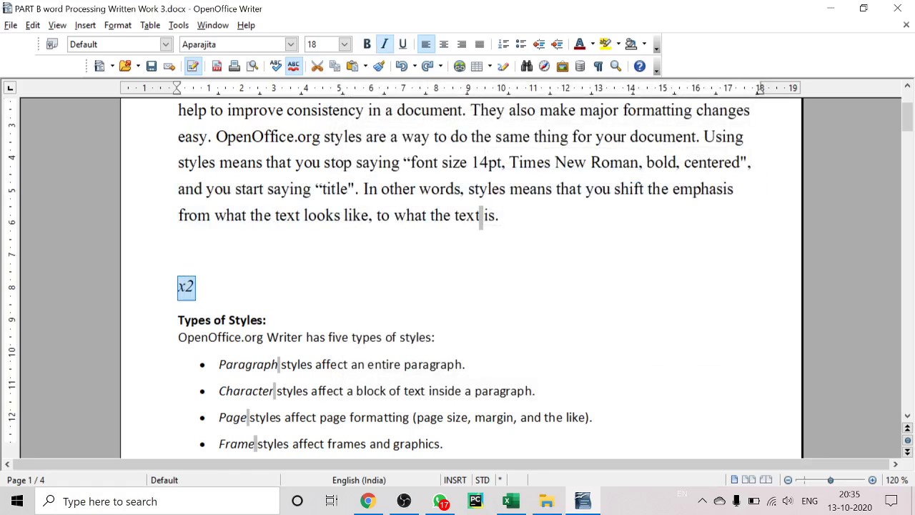
pyautogui.click(118, 25)
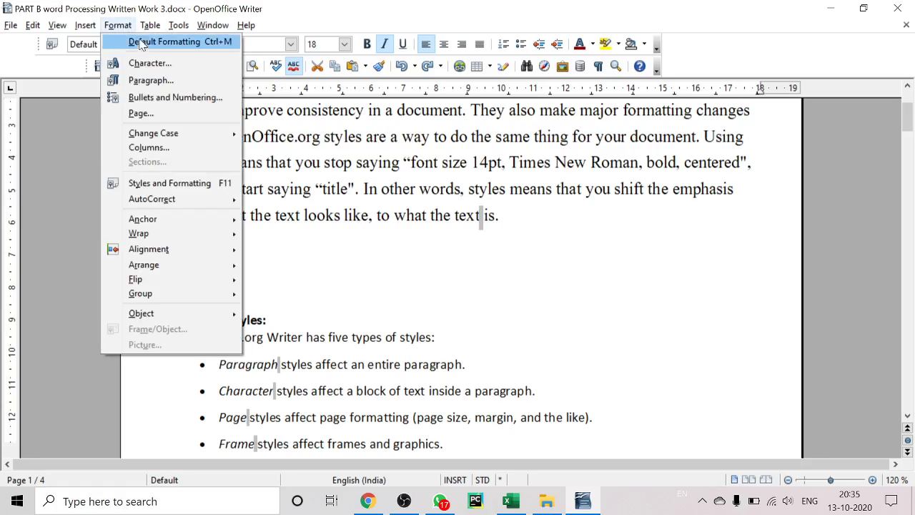
pyautogui.click(156, 65)
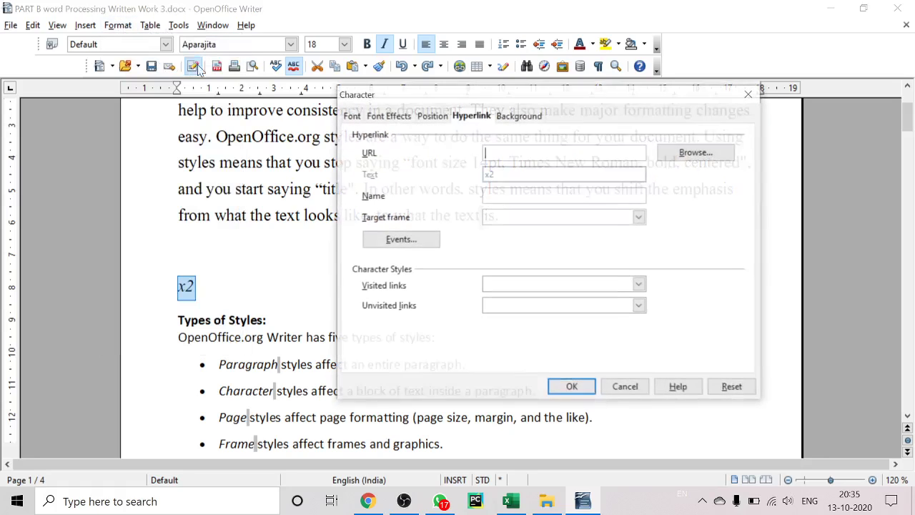
pyautogui.click(683, 156)
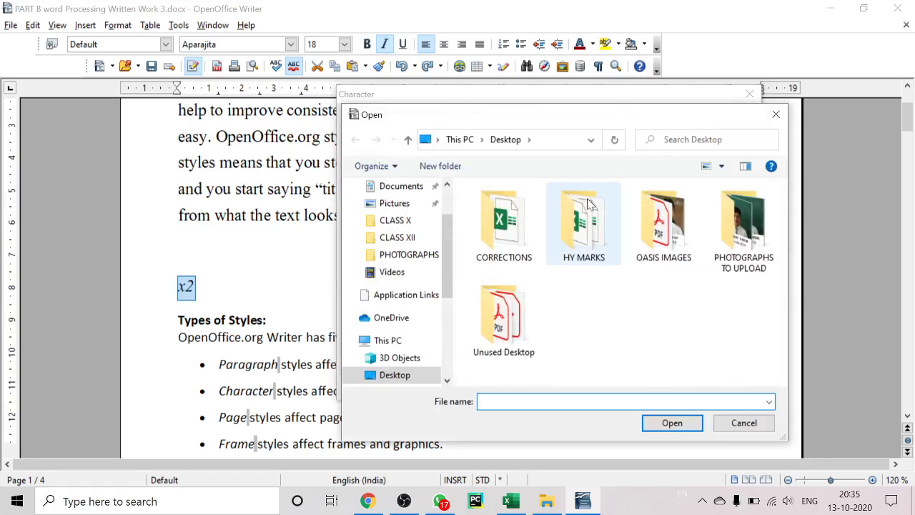
pyautogui.doubleClick(657, 256)
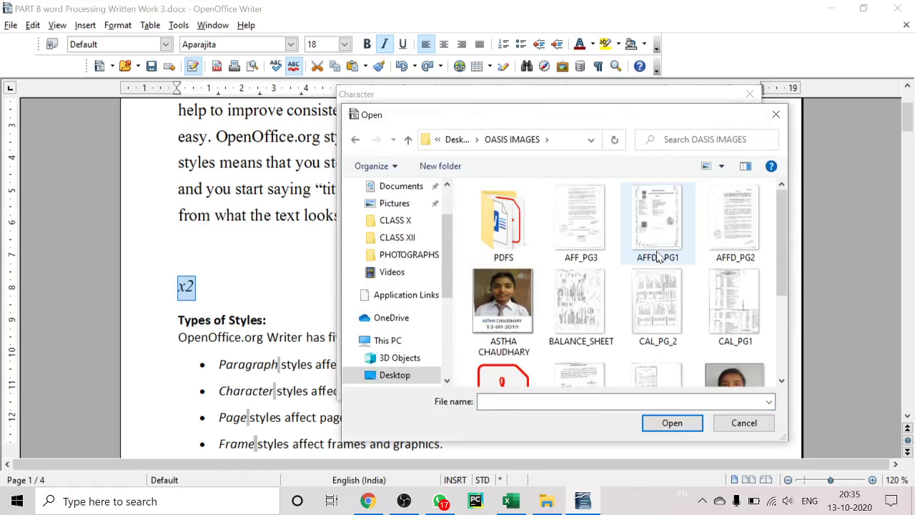
pyautogui.click(407, 140)
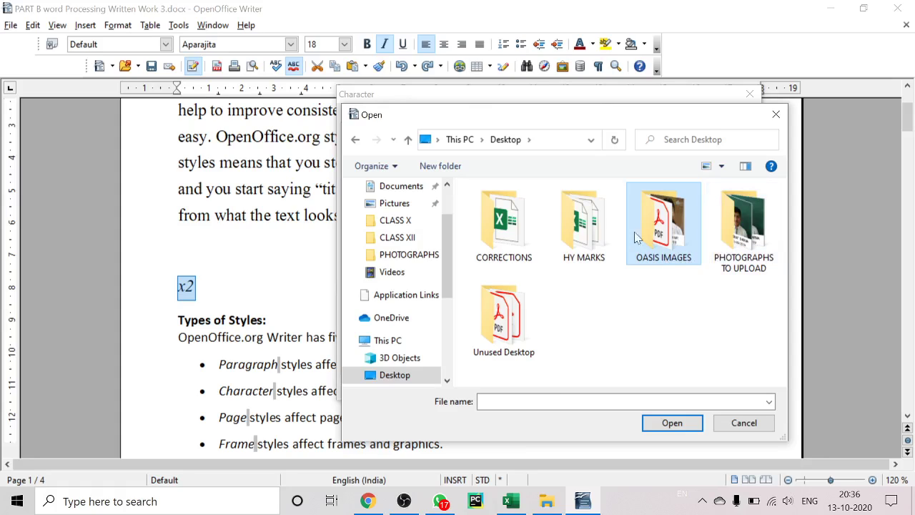
pyautogui.doubleClick(522, 306)
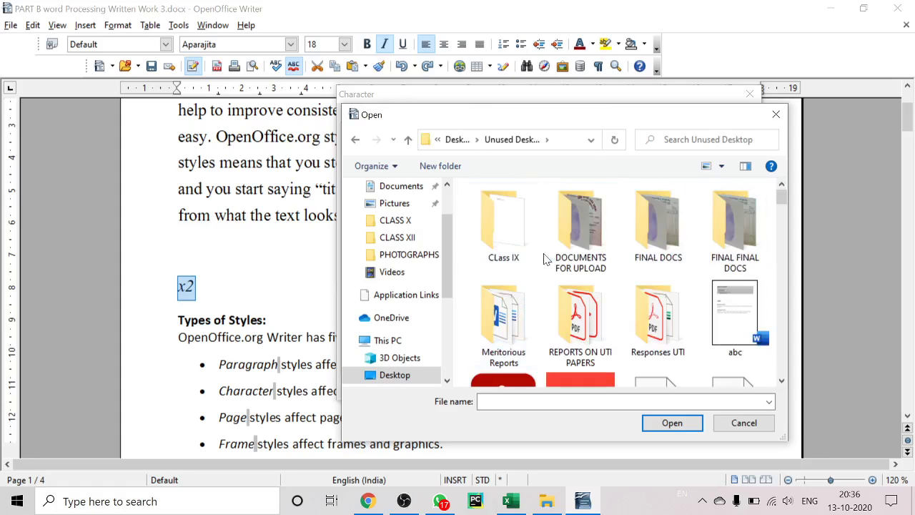
pyautogui.scroll(-5, 537, 286)
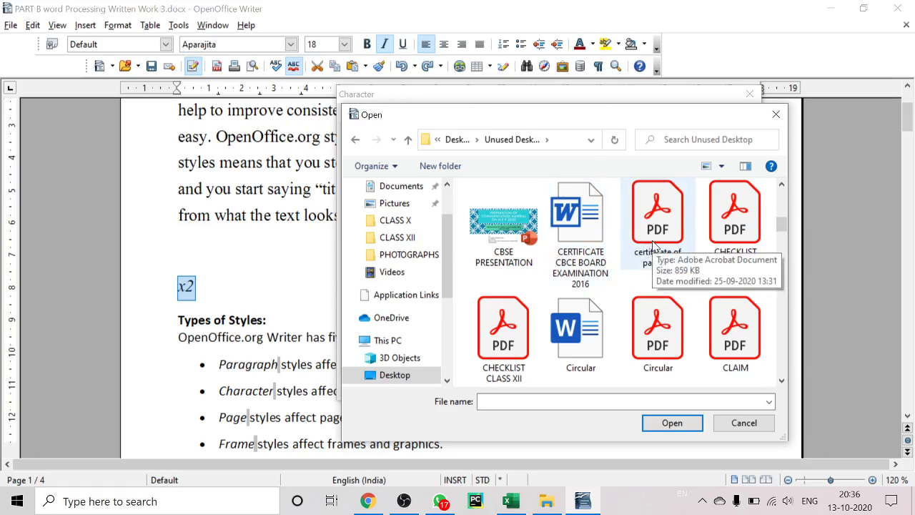
pyautogui.click(516, 242)
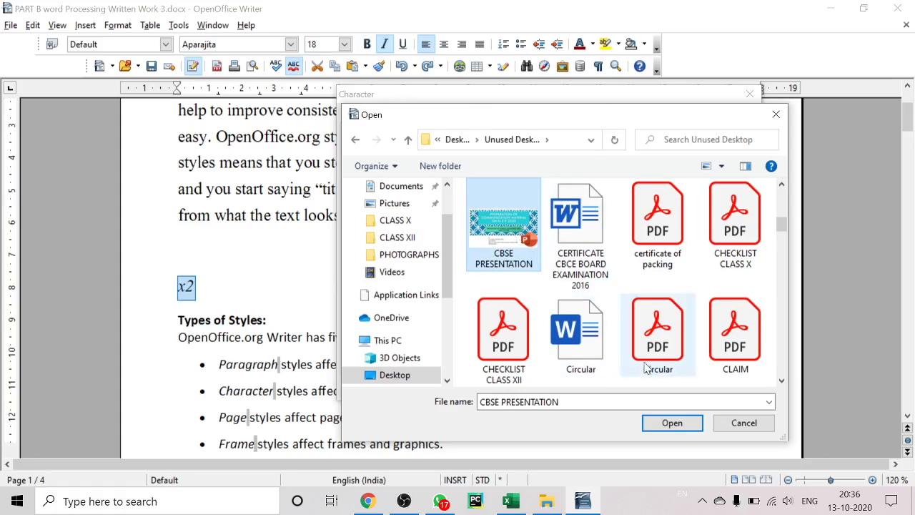
pyautogui.click(676, 424)
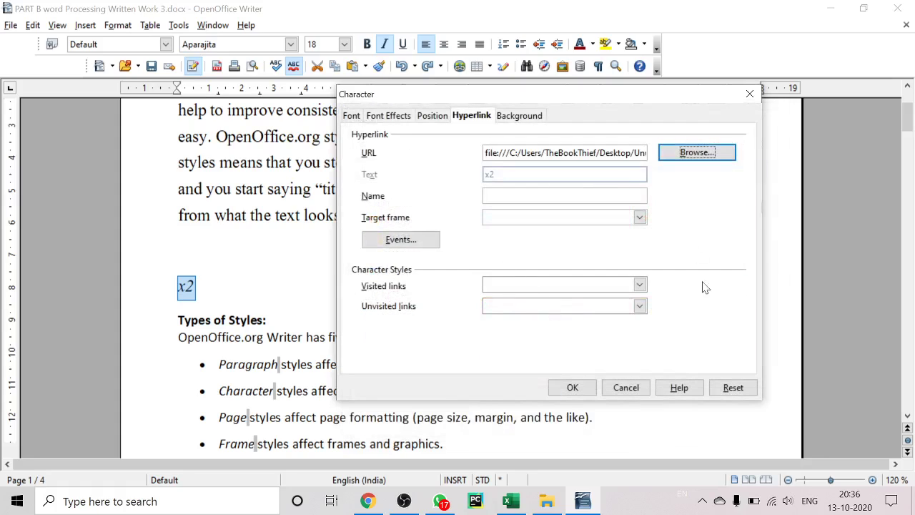
pyautogui.click(575, 388)
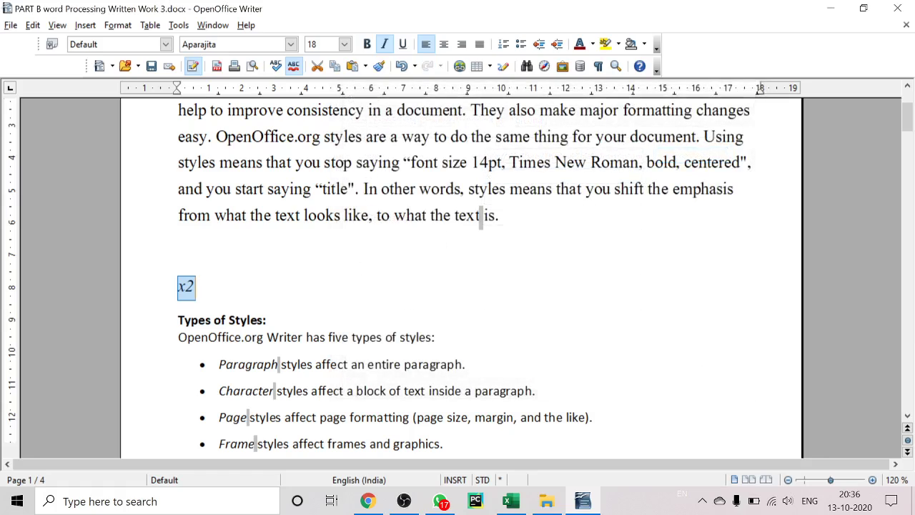
pyautogui.press('Right')
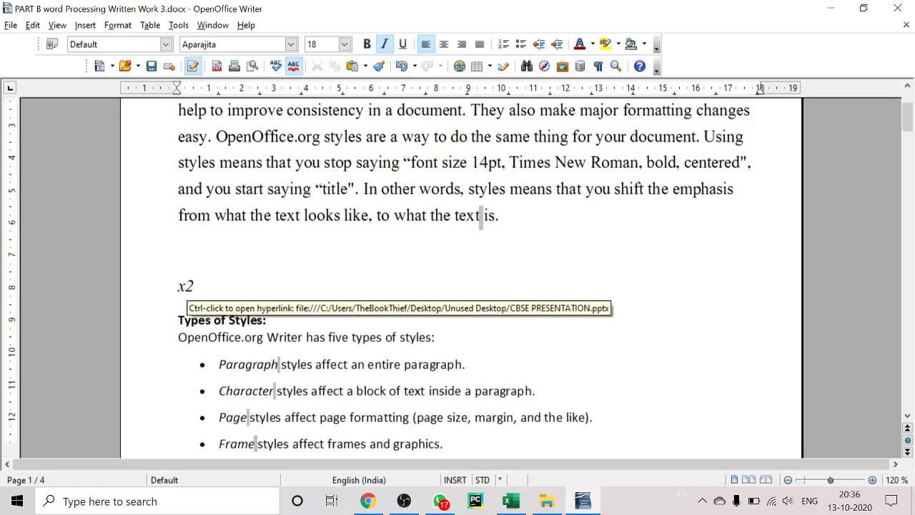
pyautogui.keyDown('ctrl'); pyautogui.click(187, 287); pyautogui.keyUp('ctrl')
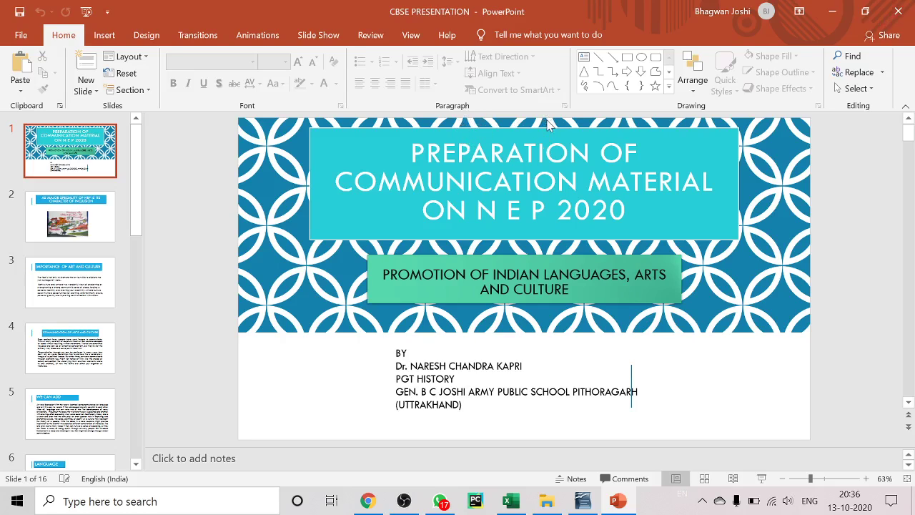
pyautogui.click(895, 12)
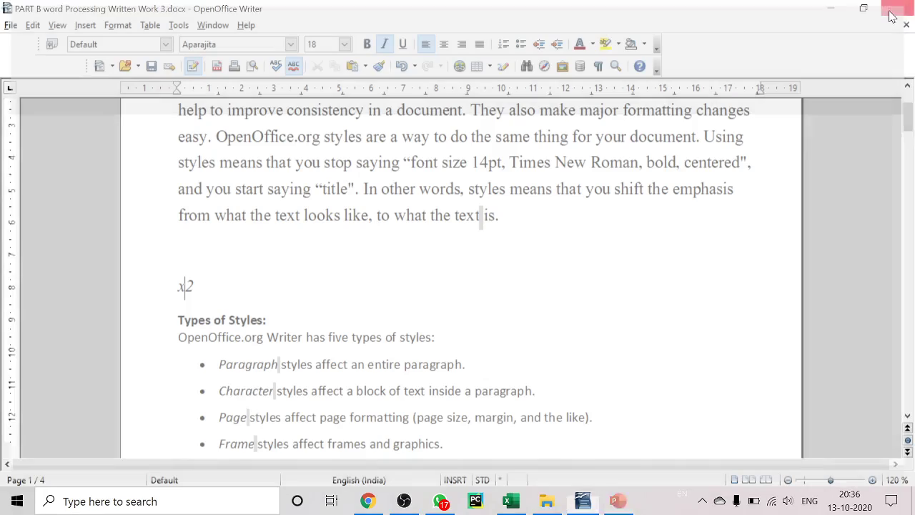